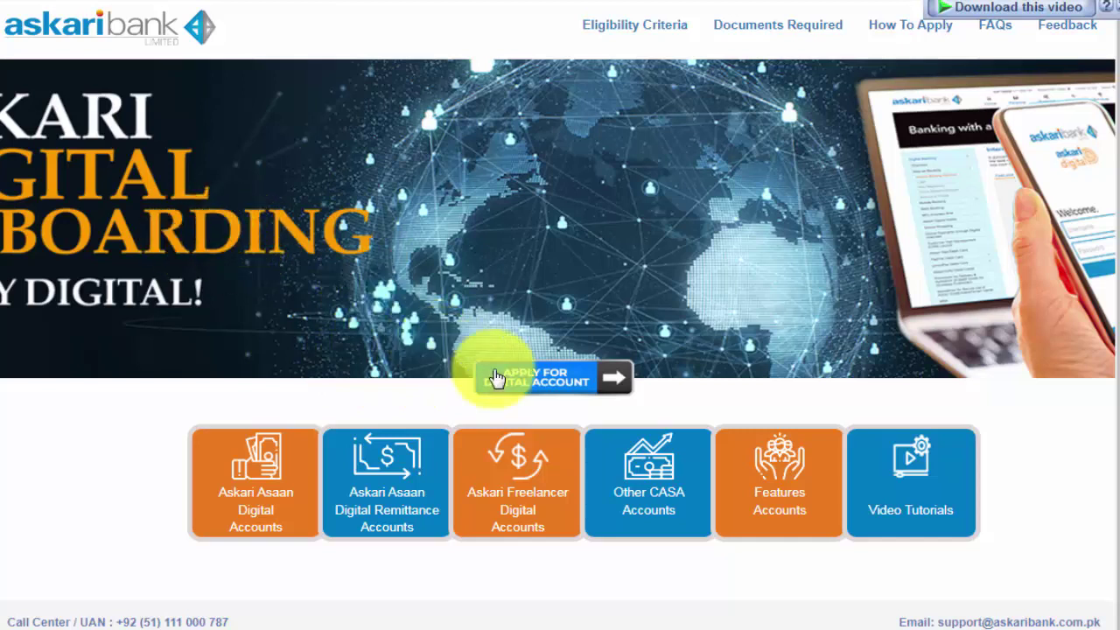
# Open the bank's main website and look at its Personal banking section
pyautogui.click(172, 60)
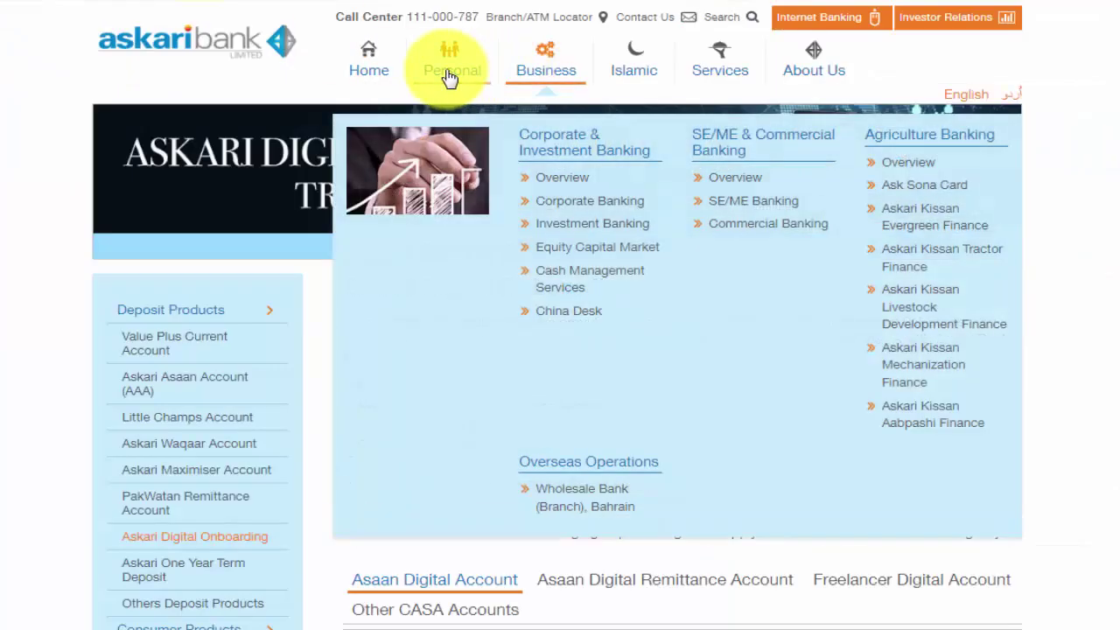
pyautogui.moveTo(450, 75)
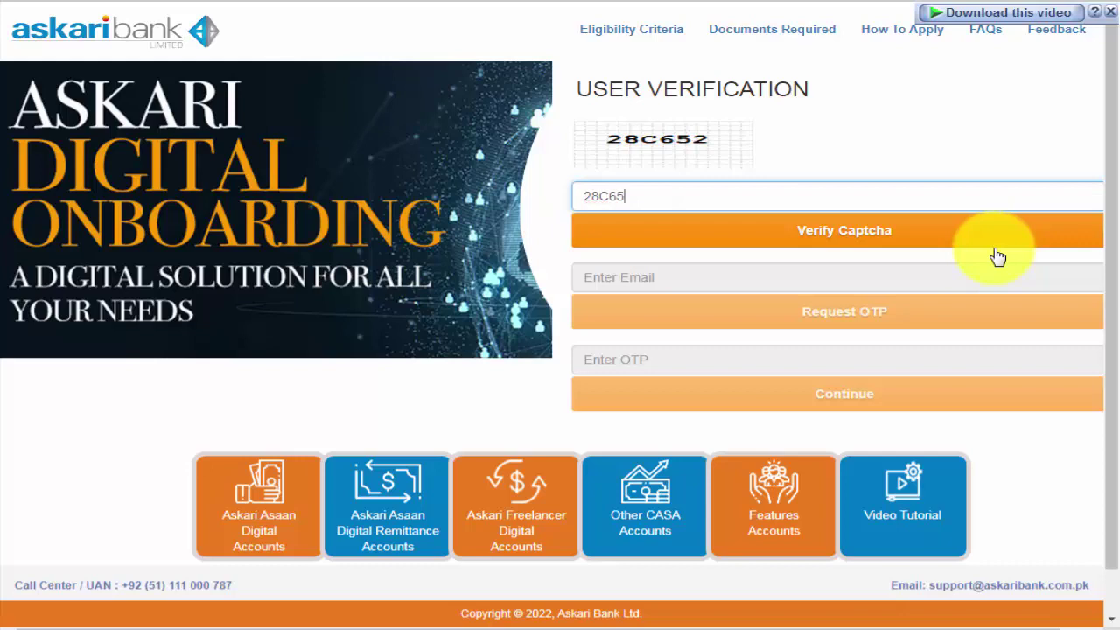
# Verify the captcha, fill in the applicant's e-mail, enter the one-time passcode and continue to the applications page
pyautogui.click(892, 233)
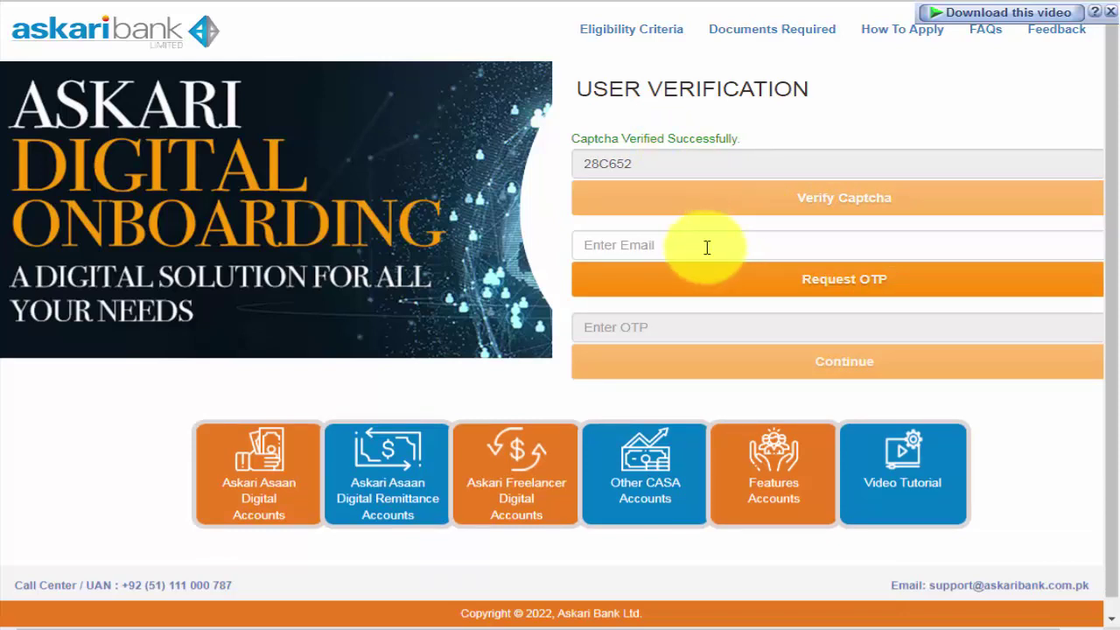
pyautogui.click(653, 248)
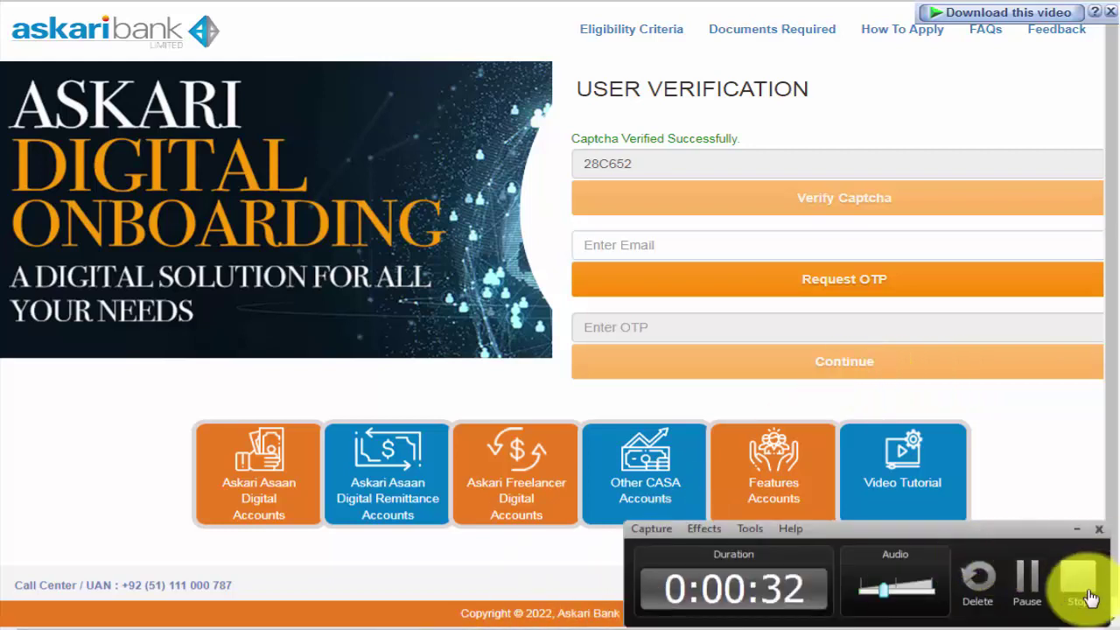
pyautogui.click(1033, 588)
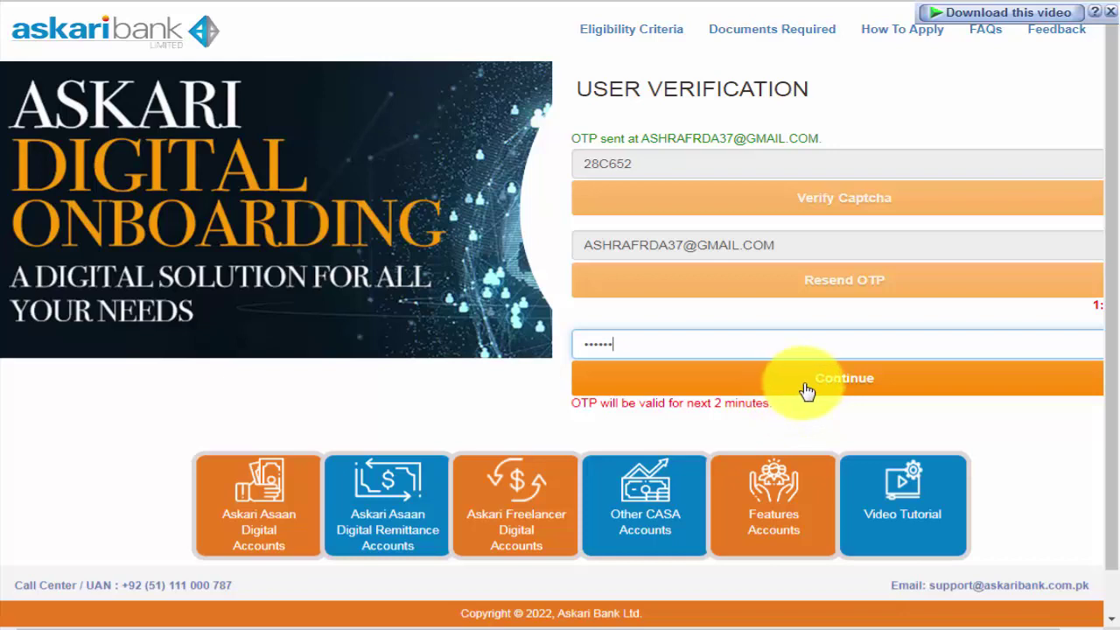
pyautogui.click(807, 391)
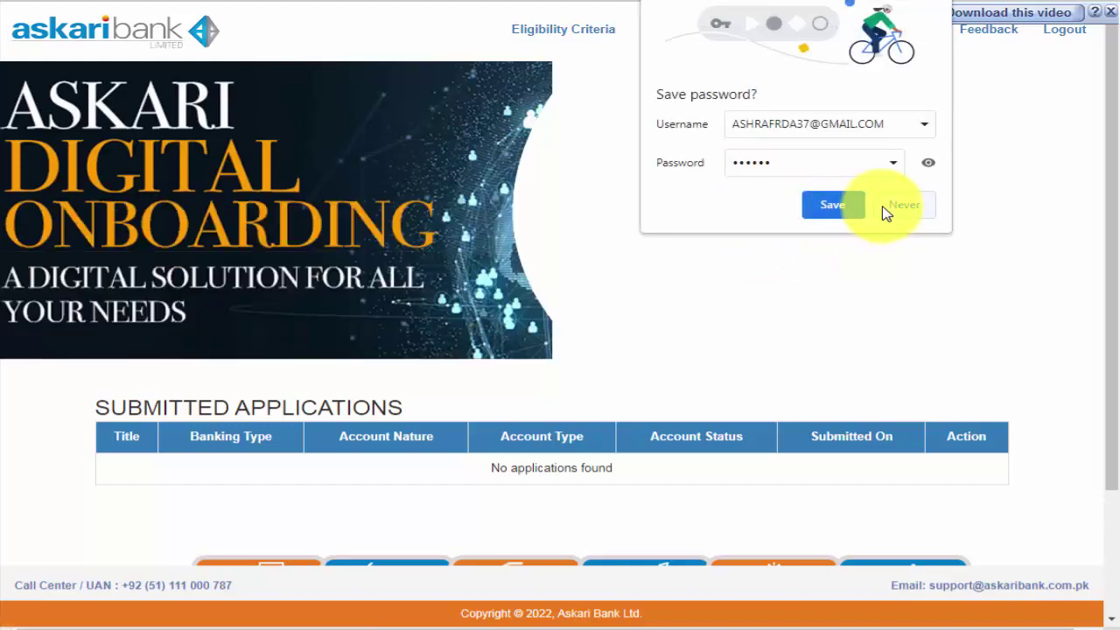
# Decline saving the password in the browser and start a new account application
pyautogui.click(886, 213)
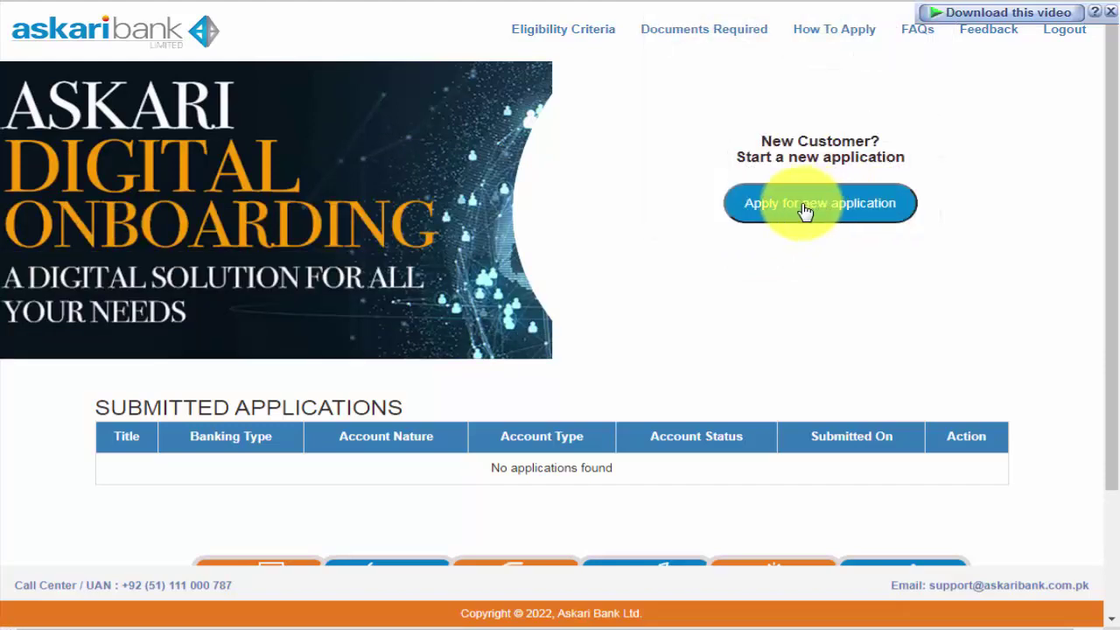
pyautogui.scroll(-1, 804, 242)
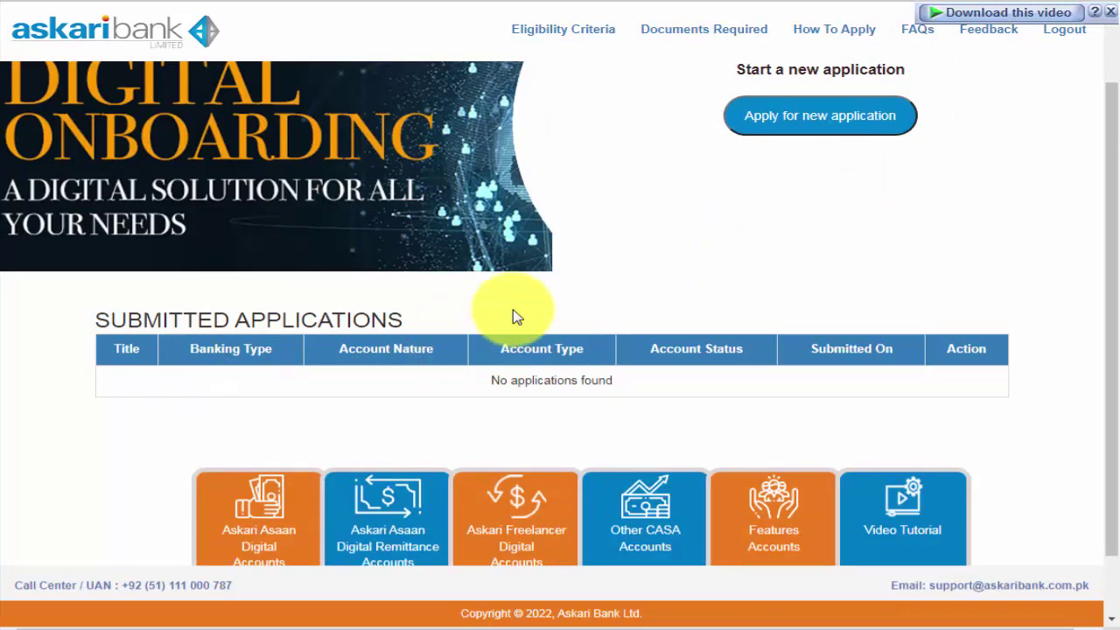
pyautogui.scroll(1, 738, 281)
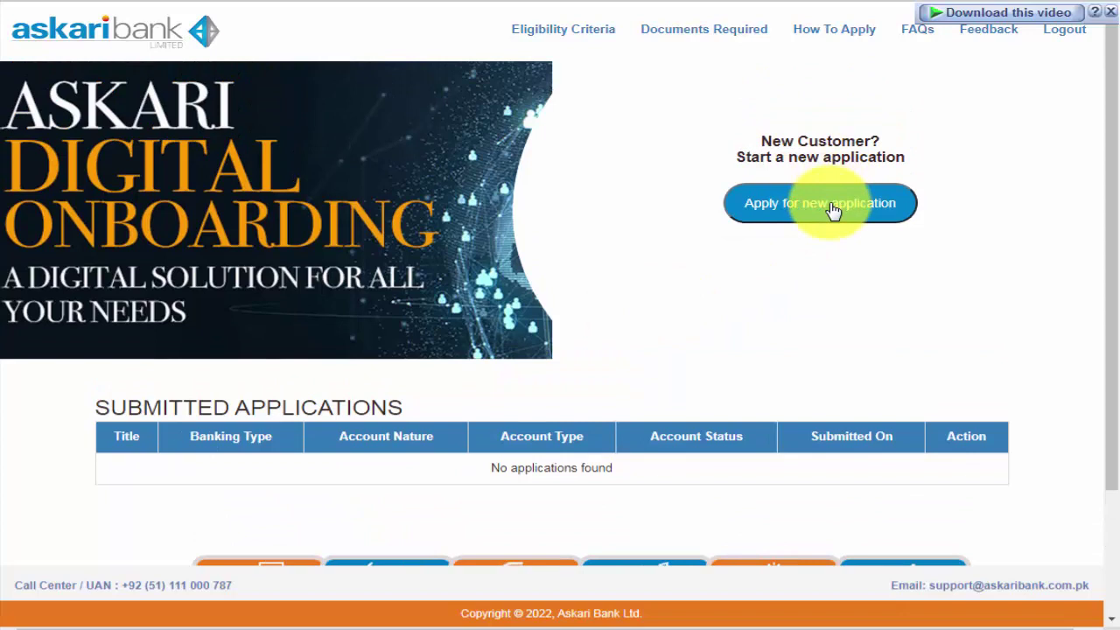
pyautogui.click(832, 210)
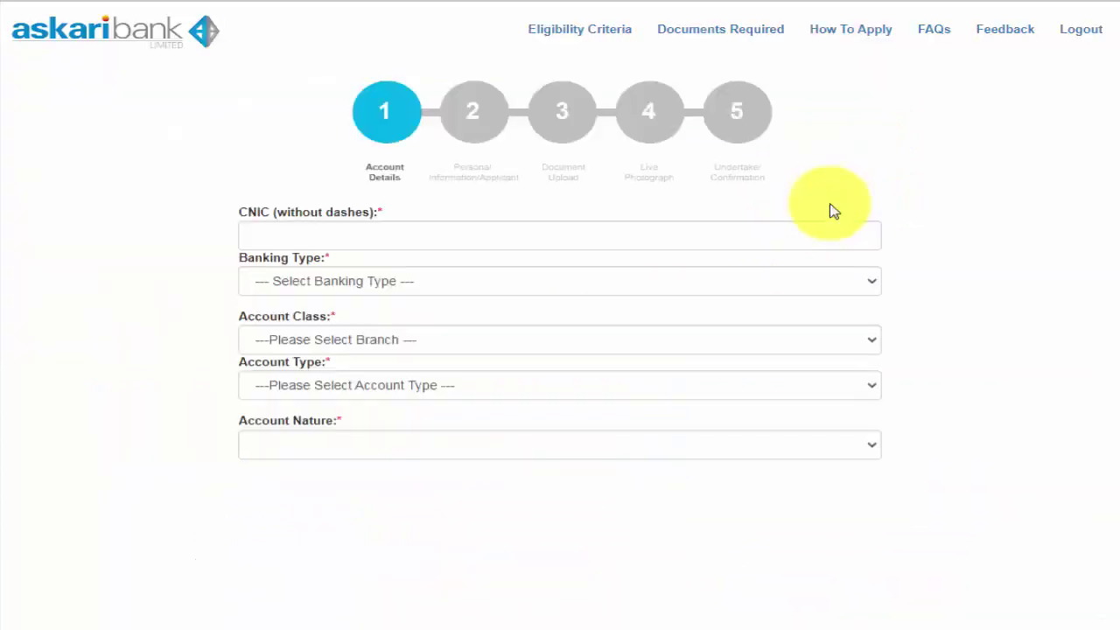
# Examine the account details form, including the choices for banking type, account type, branch and purpose of account
pyautogui.click(310, 232)
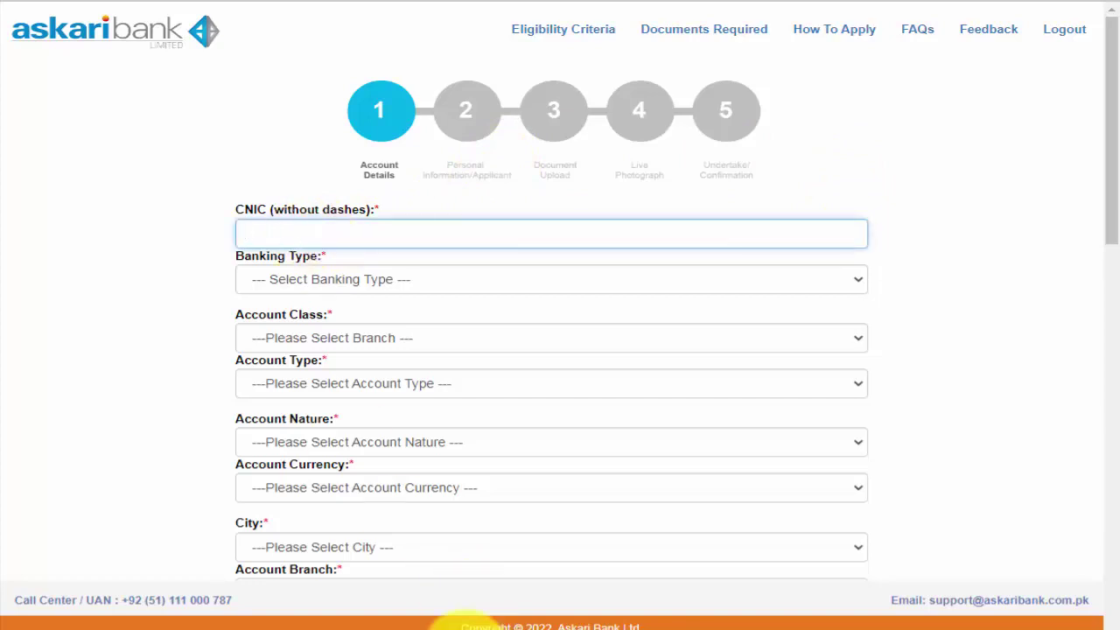
pyautogui.click(407, 629)
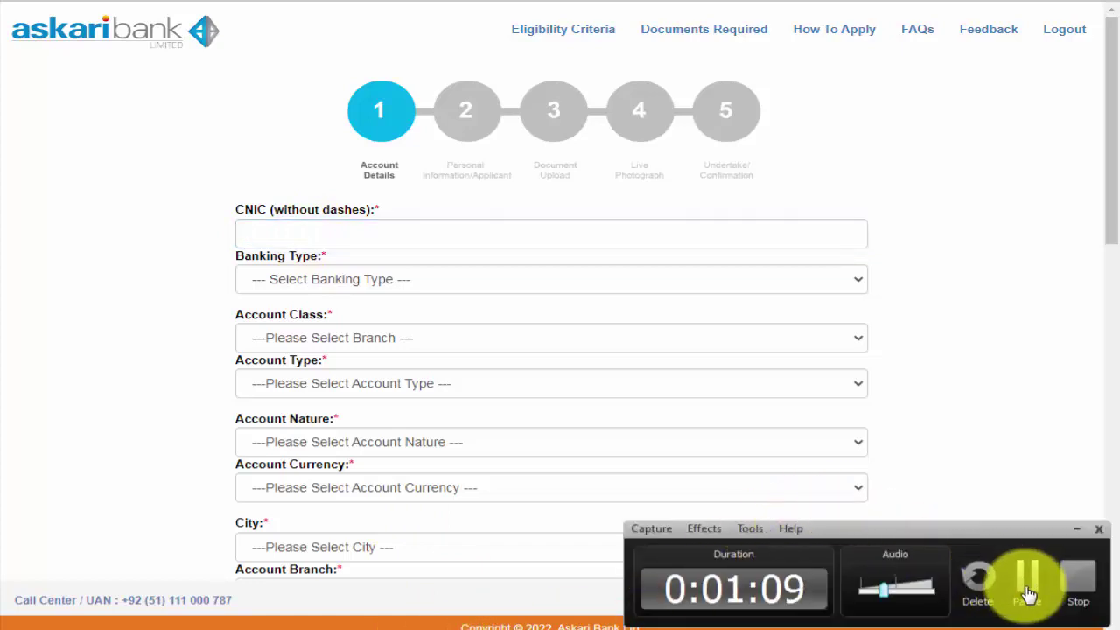
pyautogui.click(318, 280)
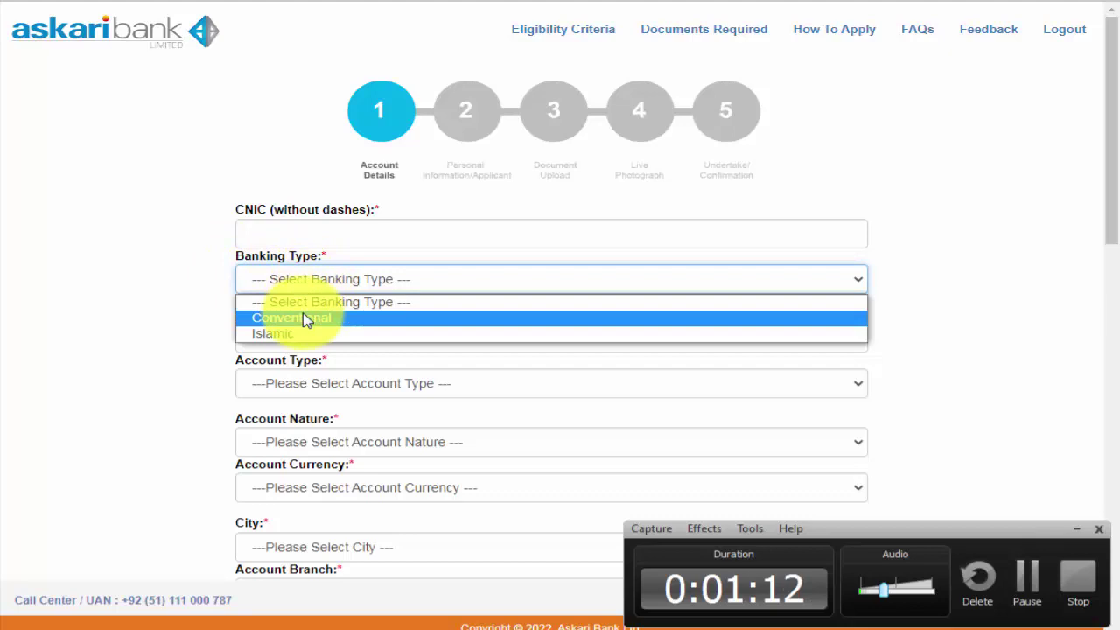
pyautogui.click(175, 315)
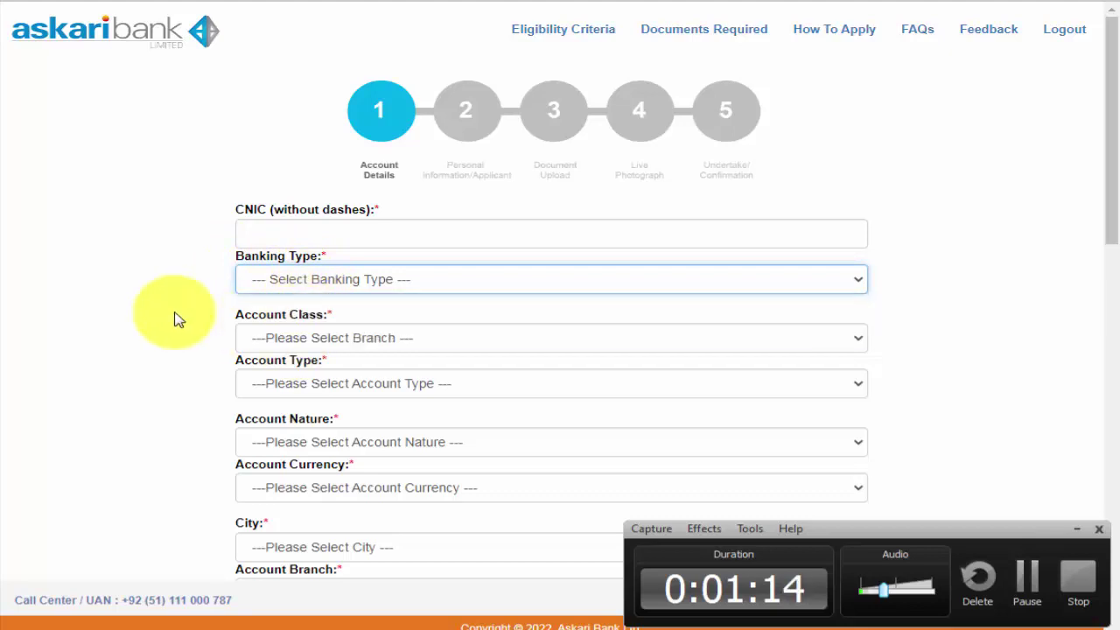
pyautogui.click(306, 387)
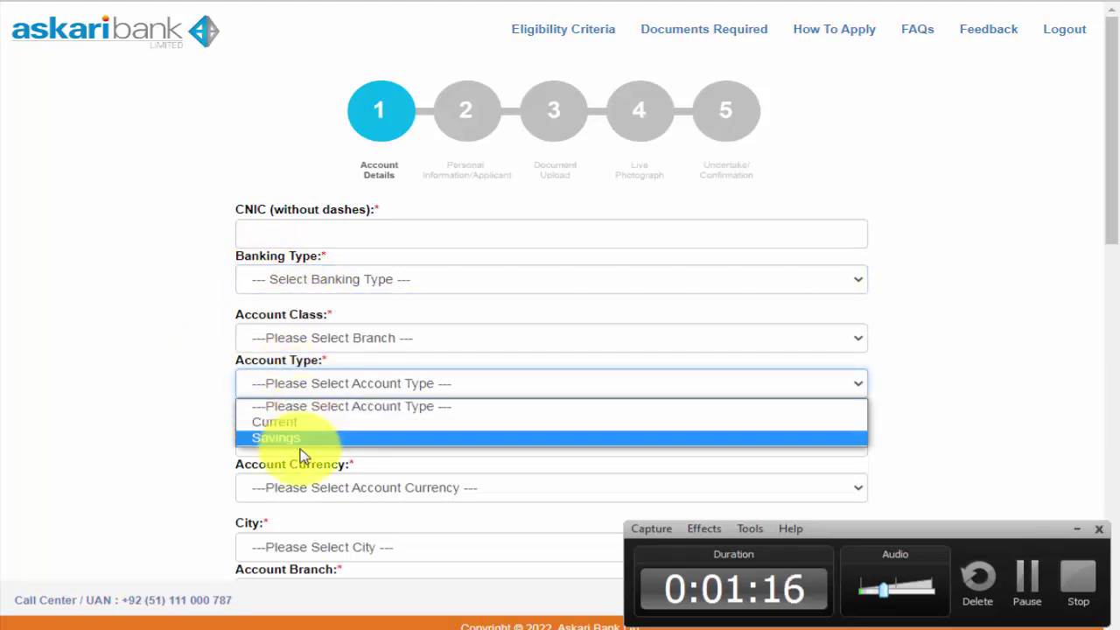
pyautogui.click(323, 378)
pyautogui.scroll(-1, 329, 382)
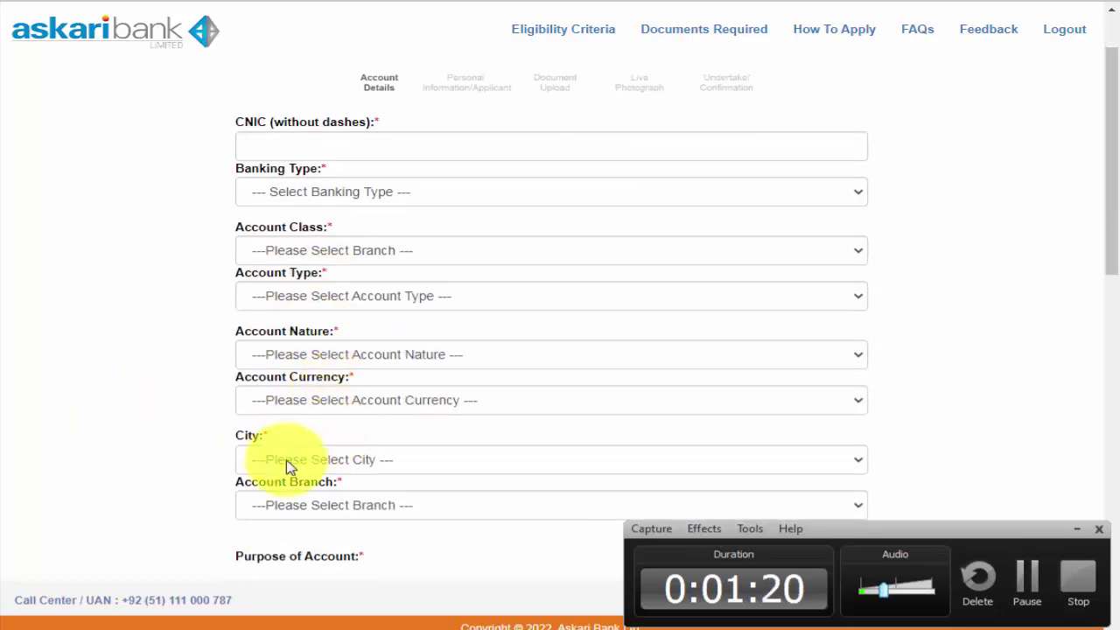
pyautogui.scroll(-2, 312, 444)
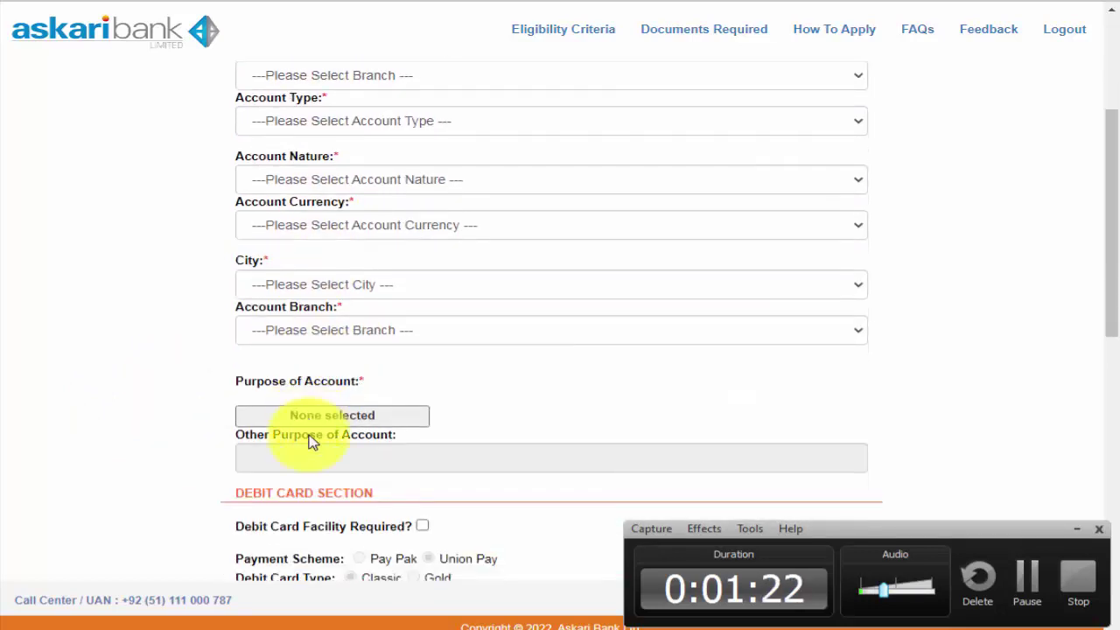
pyautogui.click(343, 340)
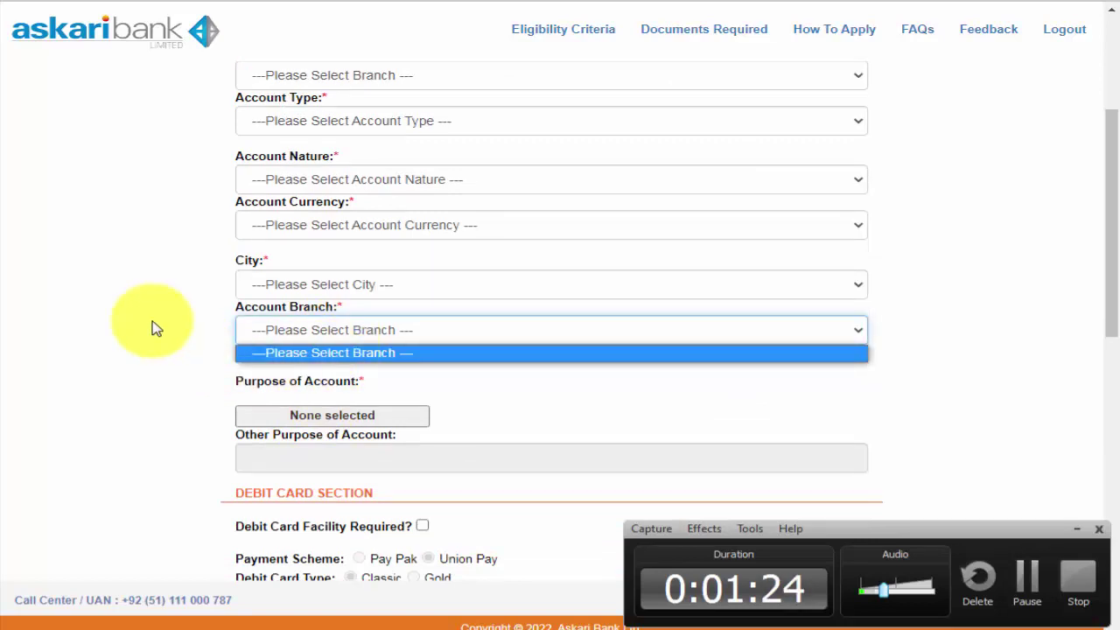
pyautogui.click(243, 375)
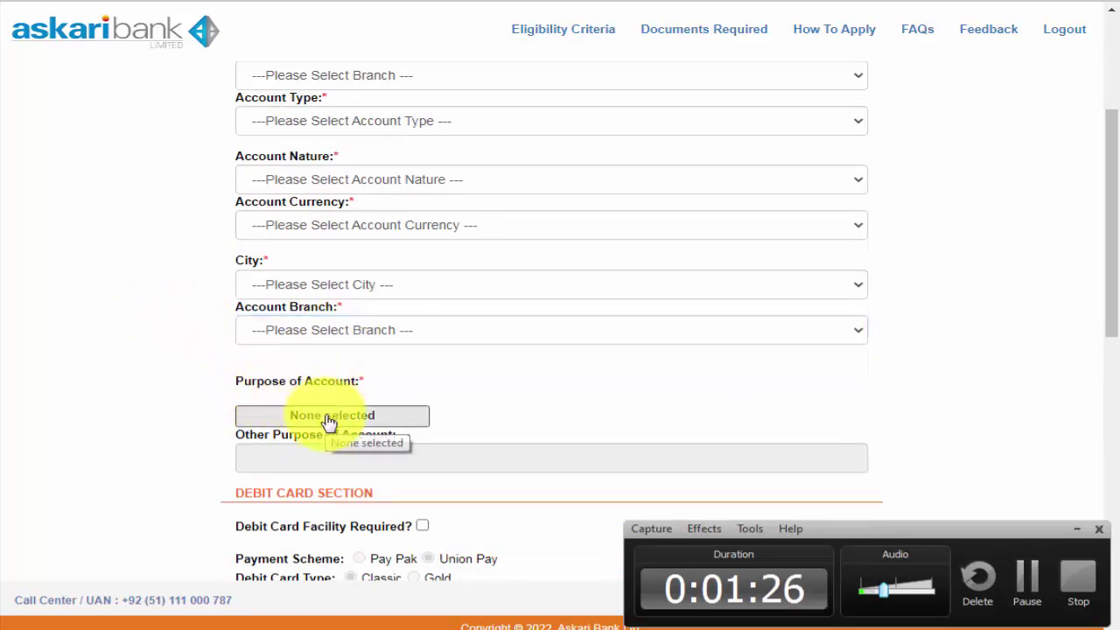
pyautogui.scroll(-1, 396, 408)
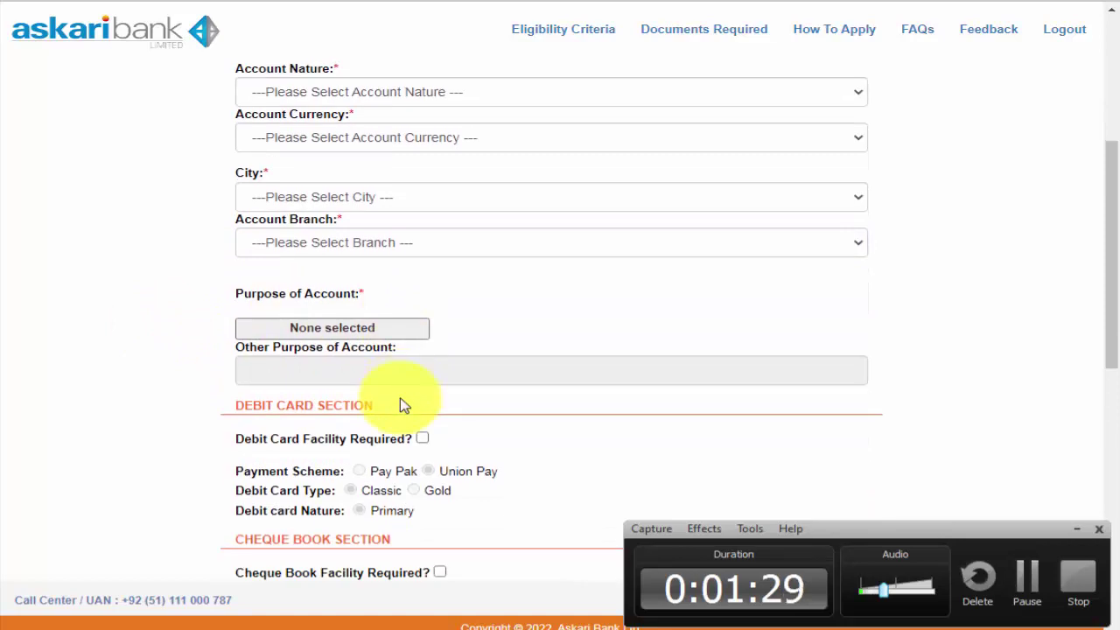
# Review the completed account details down to the registered mailing address, and save them to proceed to the next section
pyautogui.click(1023, 588)
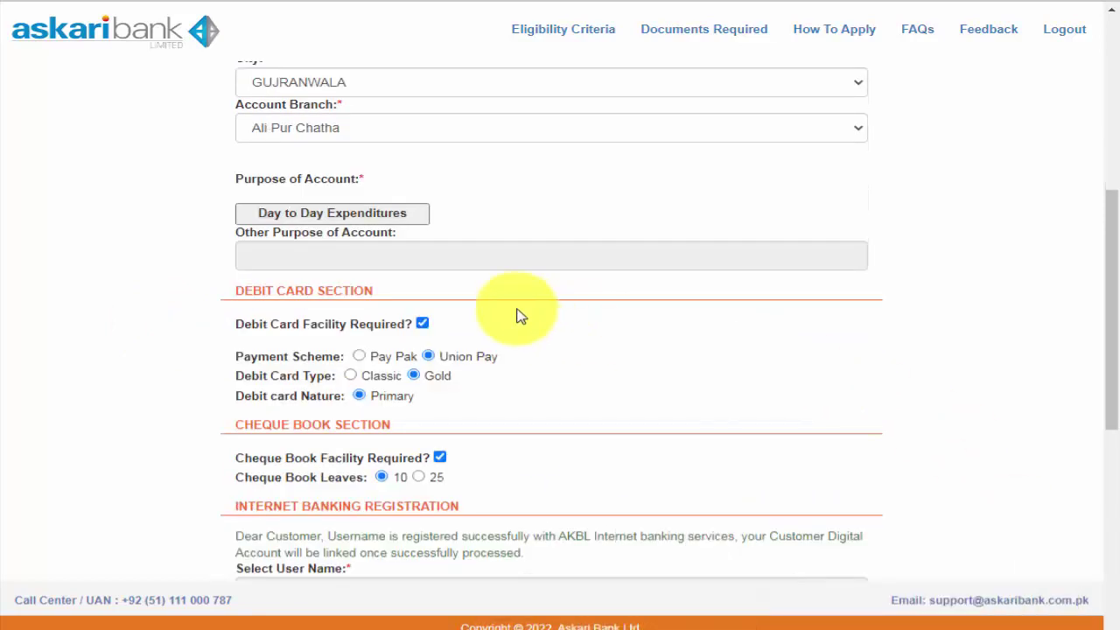
pyautogui.scroll(3, 564, 367)
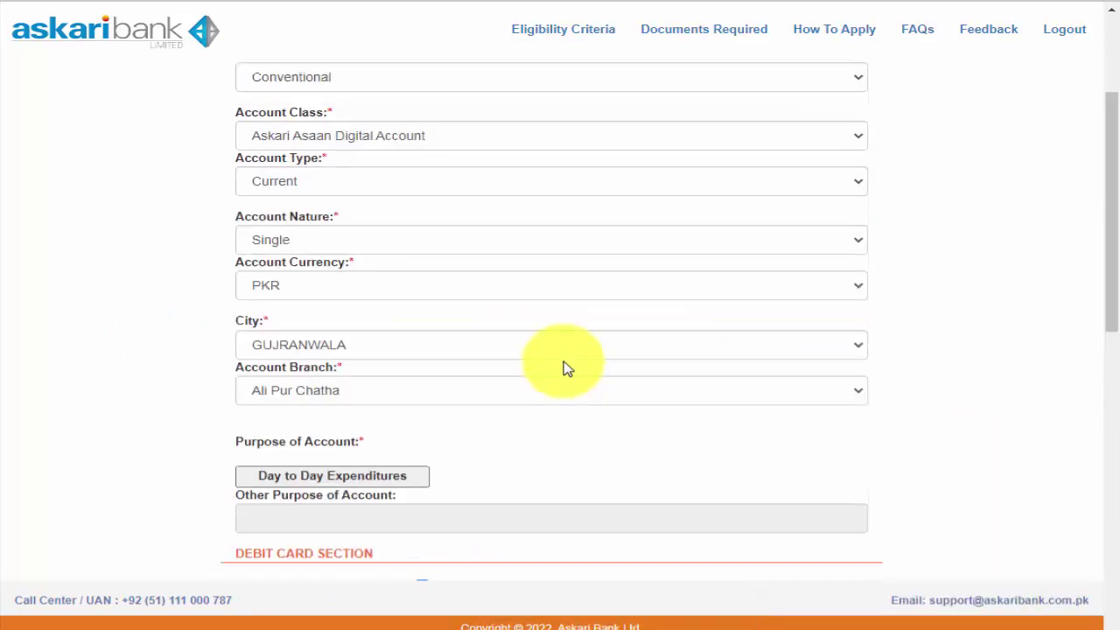
pyautogui.scroll(-2, 564, 368)
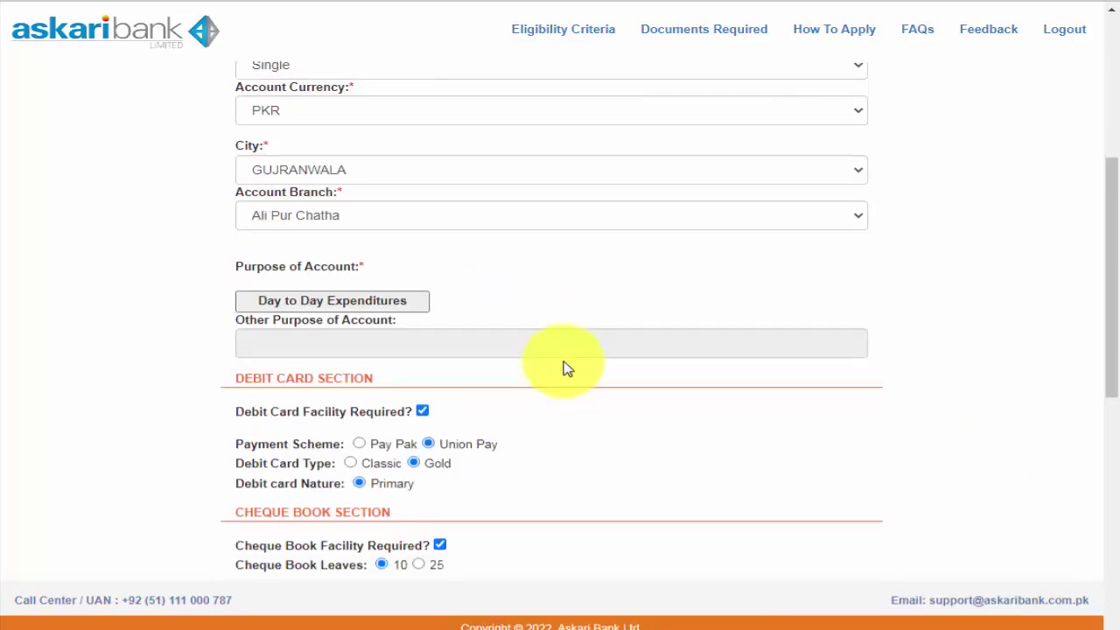
pyautogui.scroll(-5, 565, 367)
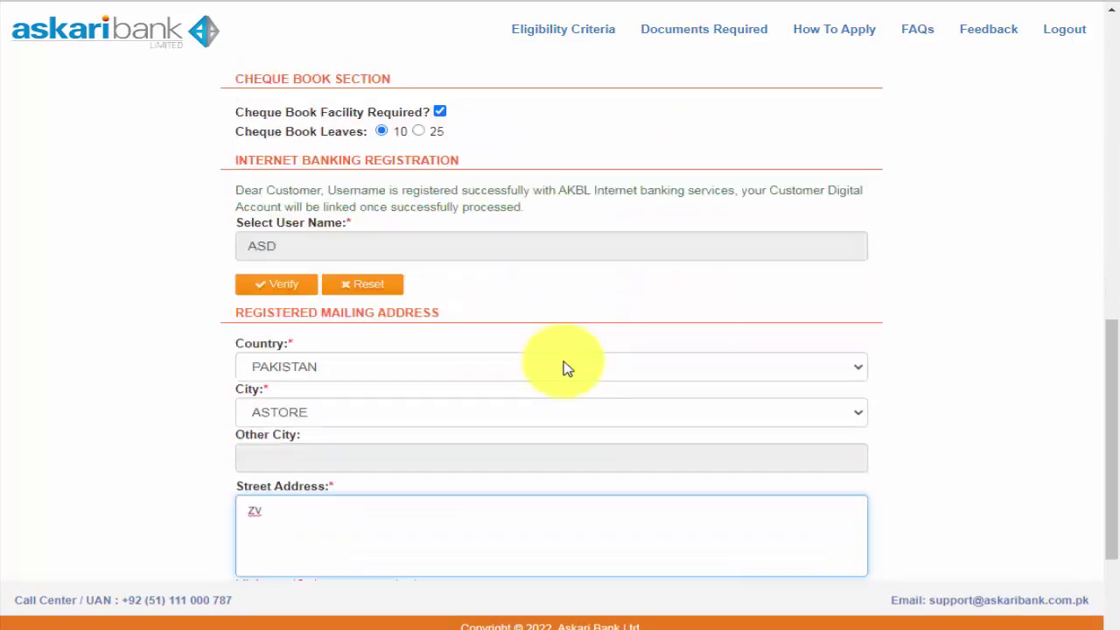
pyautogui.scroll(-2, 565, 367)
pyautogui.click(675, 495)
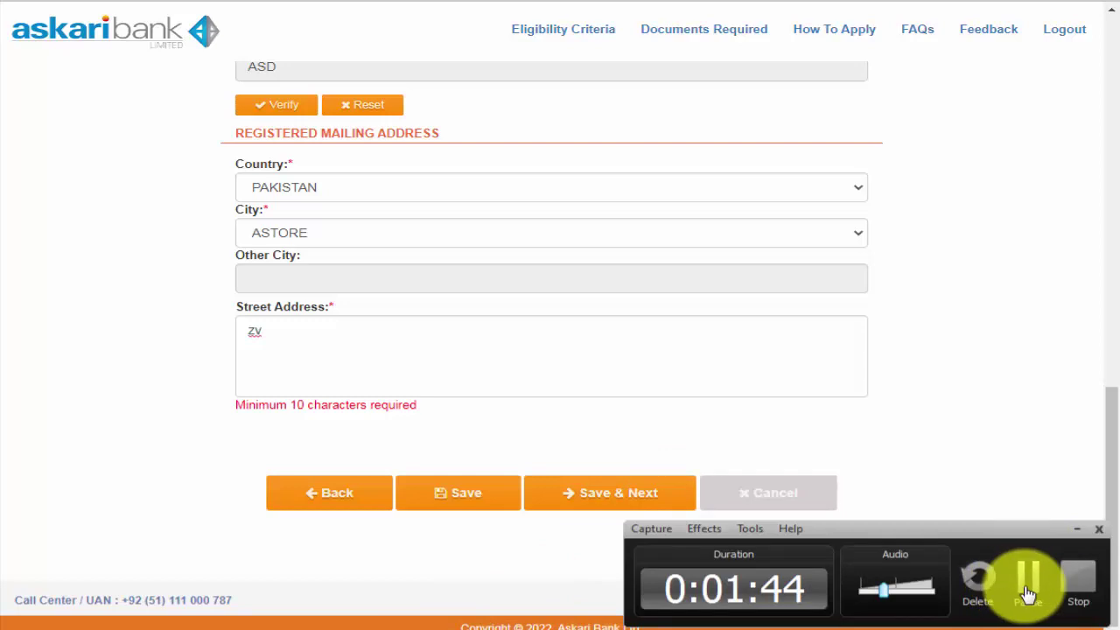
pyautogui.click(1028, 594)
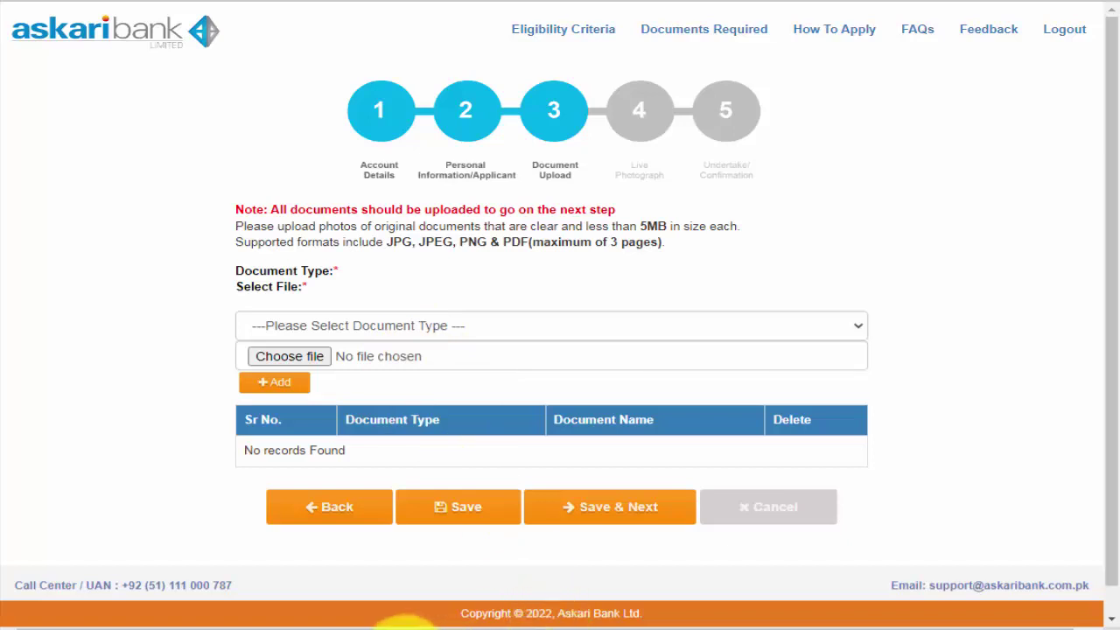
# Set the document type to Original scanned CNIC / NICOP / POC (Front) and attach the image 30454b53-d637-40d8-a532-3370ecc1e097.jpg
pyautogui.click(1030, 512)
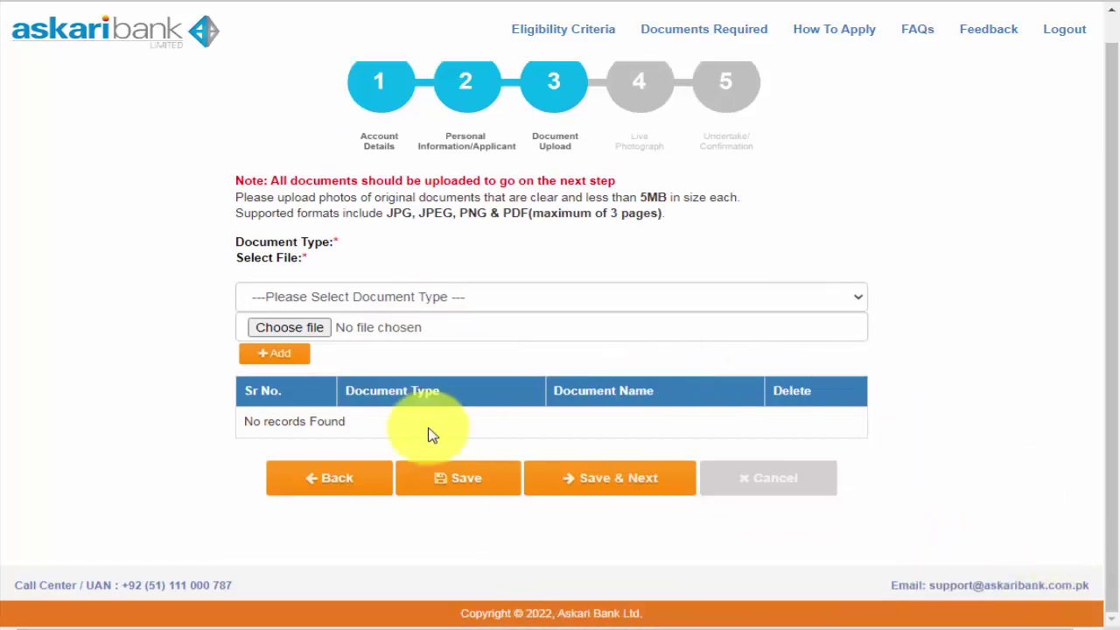
pyautogui.click(403, 299)
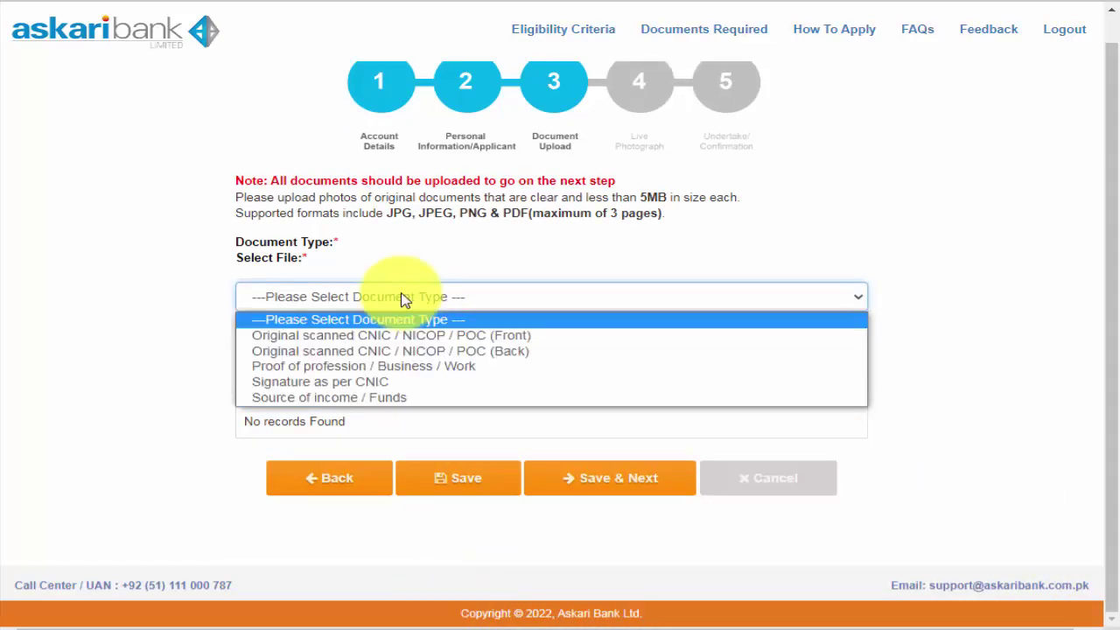
pyautogui.click(354, 339)
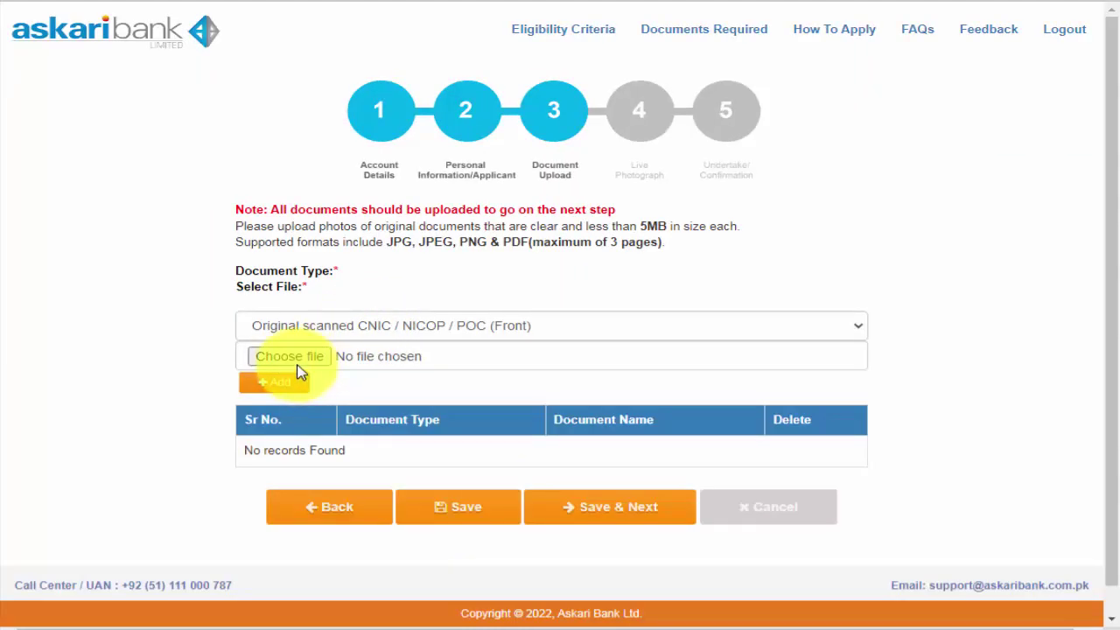
pyautogui.click(305, 362)
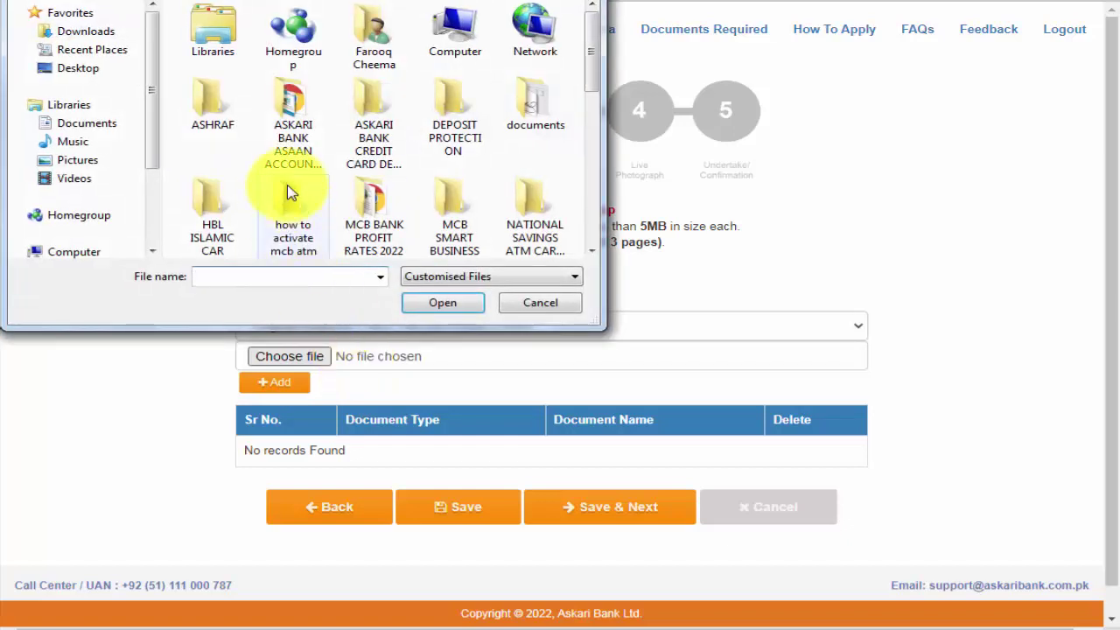
pyautogui.click(219, 127)
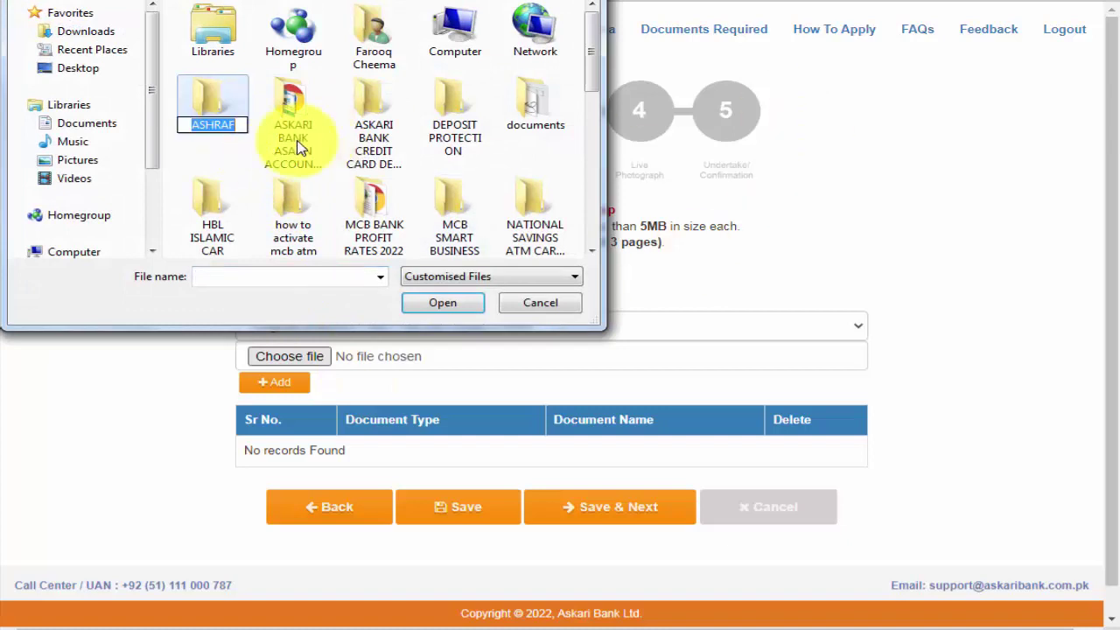
pyautogui.doubleClick(219, 122)
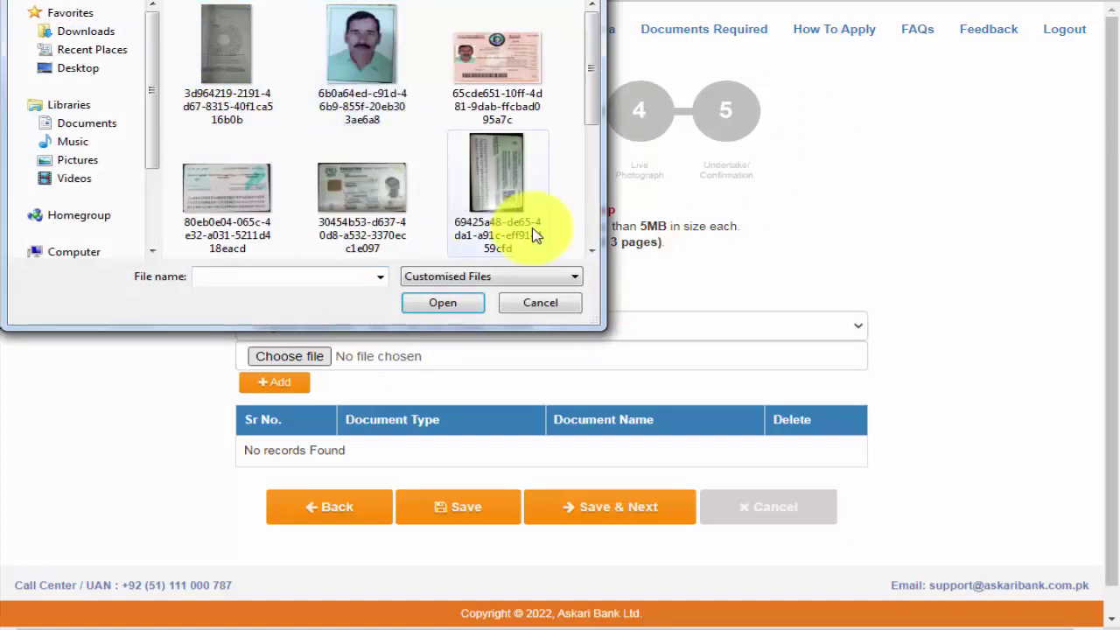
pyautogui.click(382, 197)
pyautogui.click(445, 303)
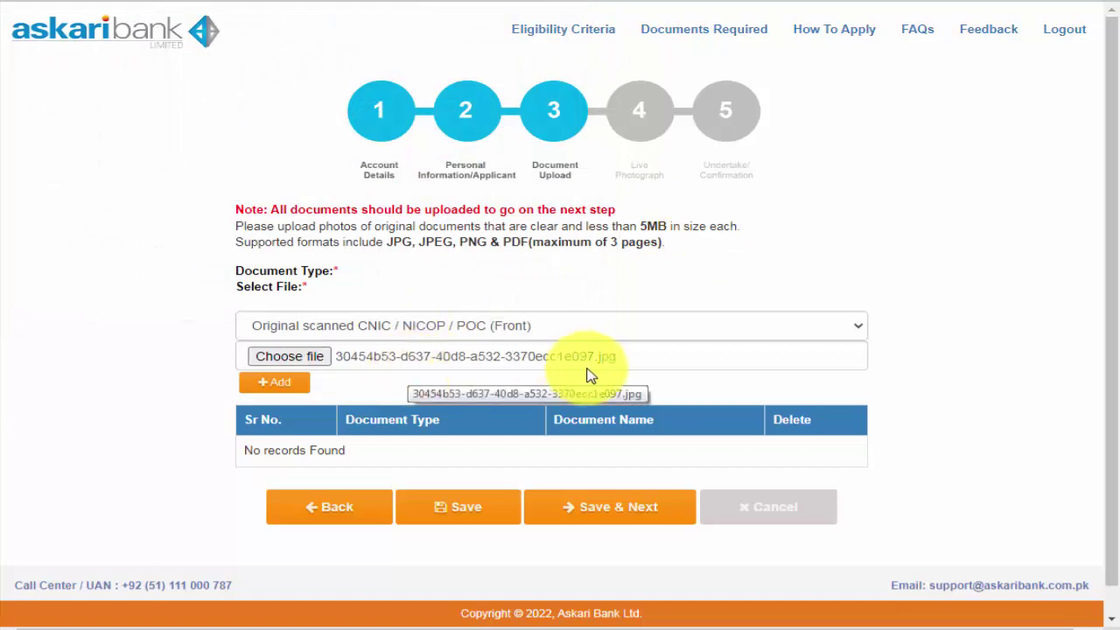
# Set the document type to Original scanned CNIC / NICOP / POC (Back) and attach the image 69425a48-de65-4da1-a91c-eff914459cfd.jpg
pyautogui.click(340, 329)
pyautogui.click(310, 381)
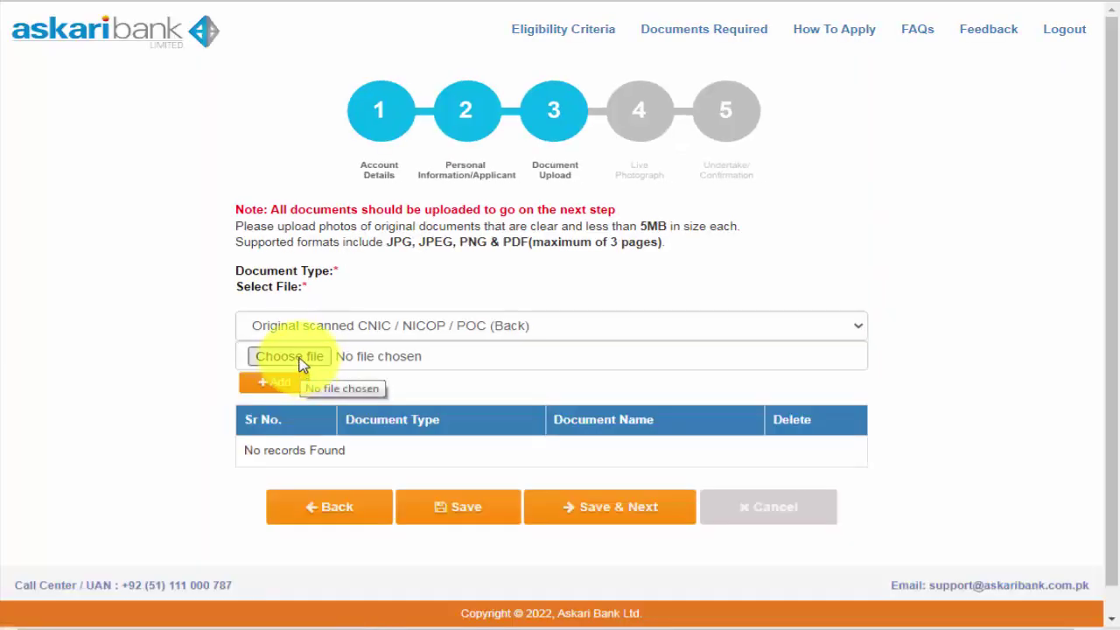
pyautogui.click(306, 363)
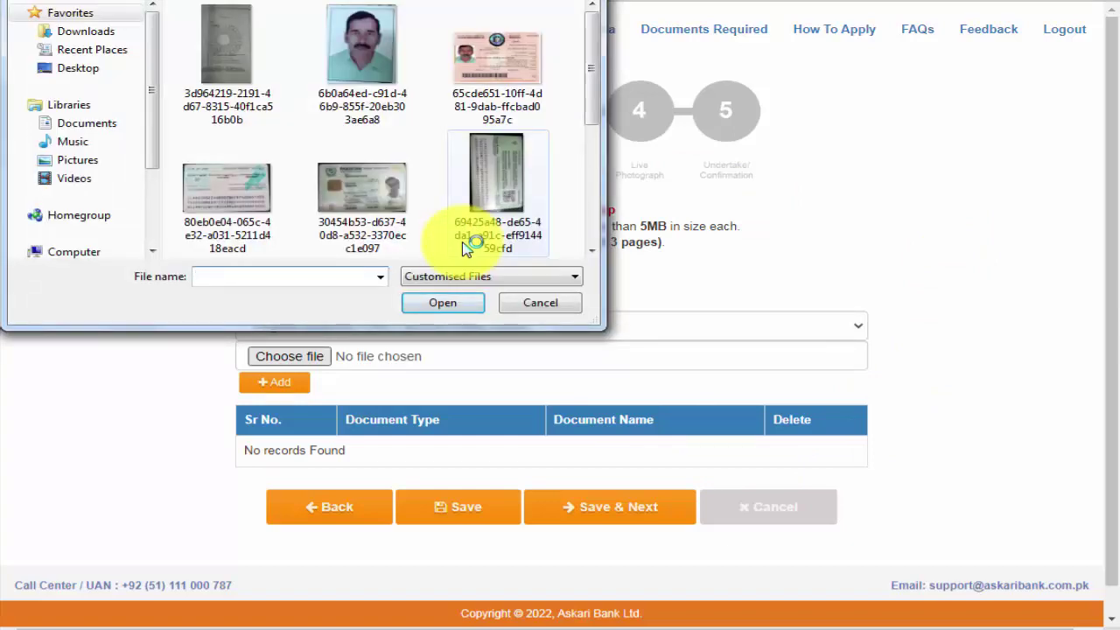
pyautogui.click(475, 175)
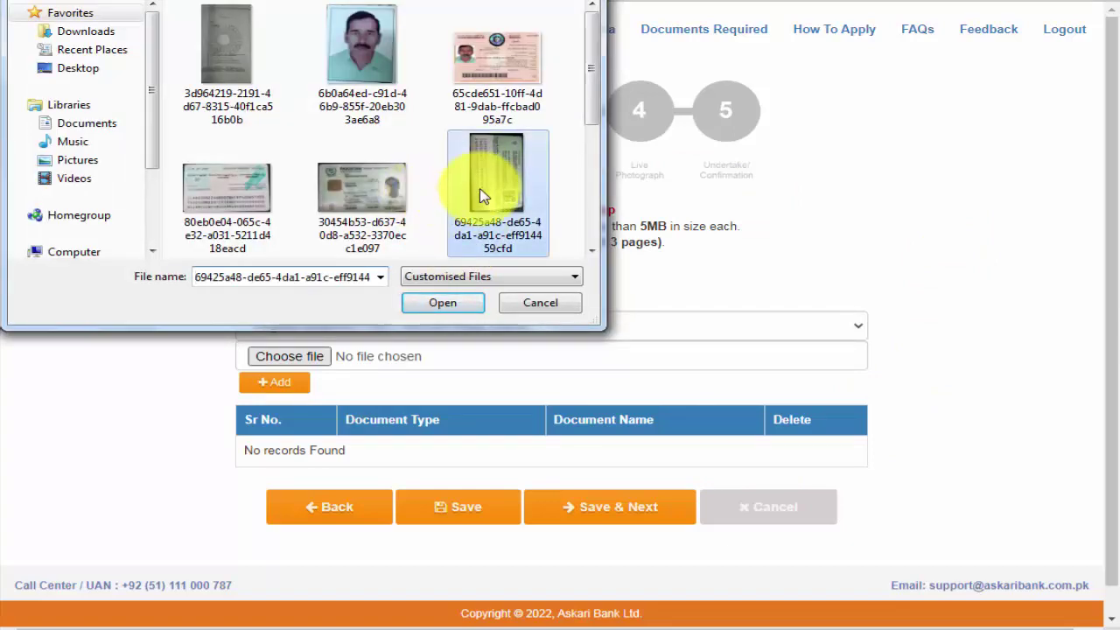
pyautogui.click(430, 303)
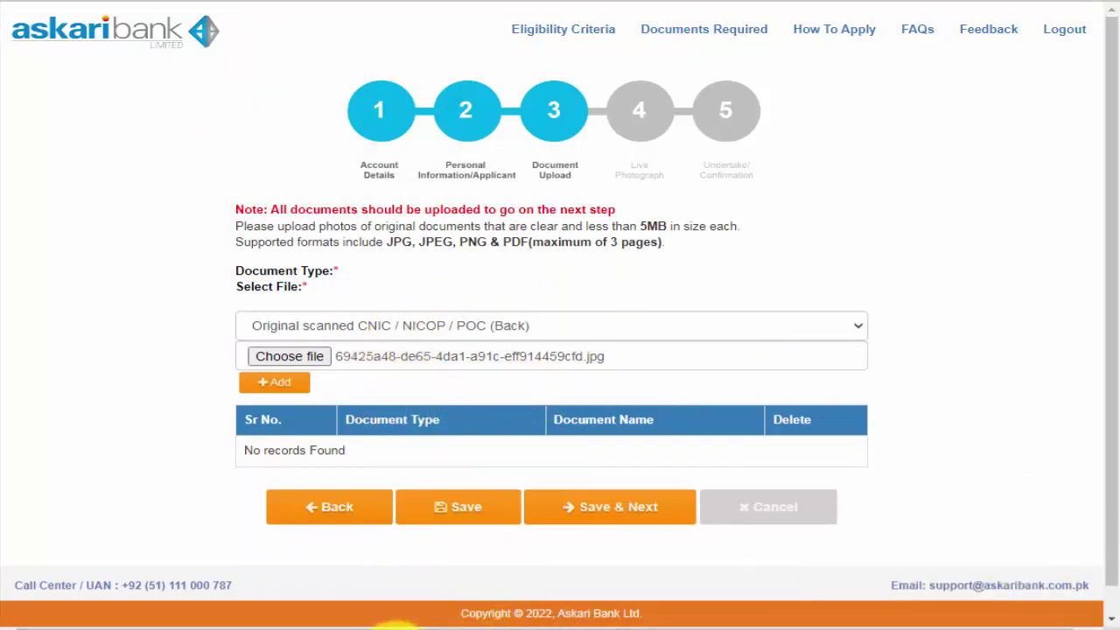
pyautogui.click(1039, 580)
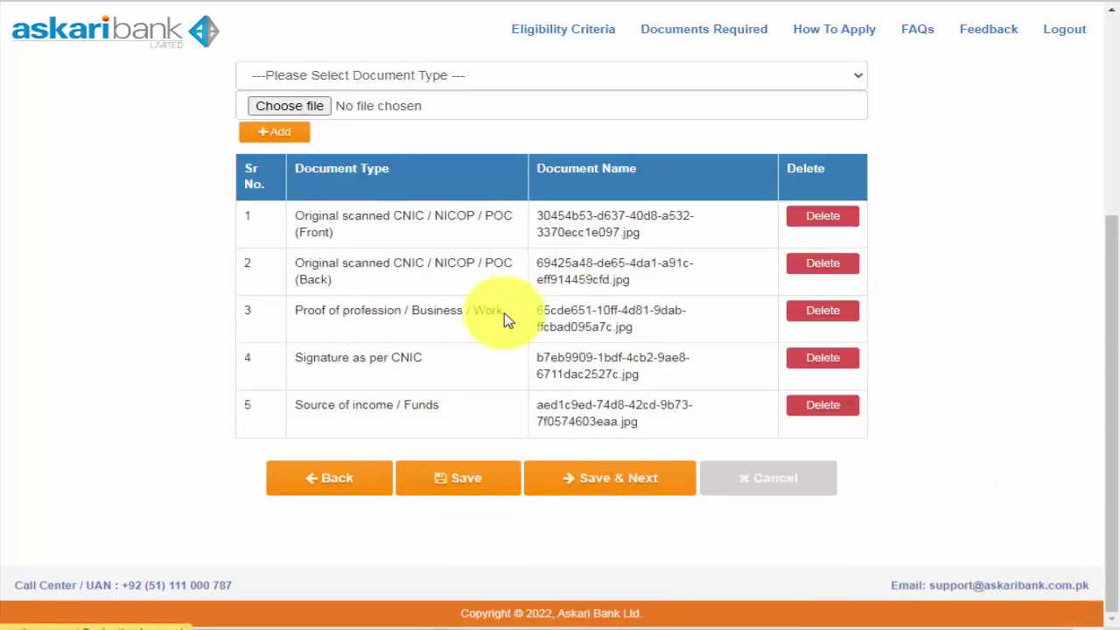
# Check the document type choices and the list of uploaded documents, and save them to proceed to the live photograph section
pyautogui.scroll(2, 461, 308)
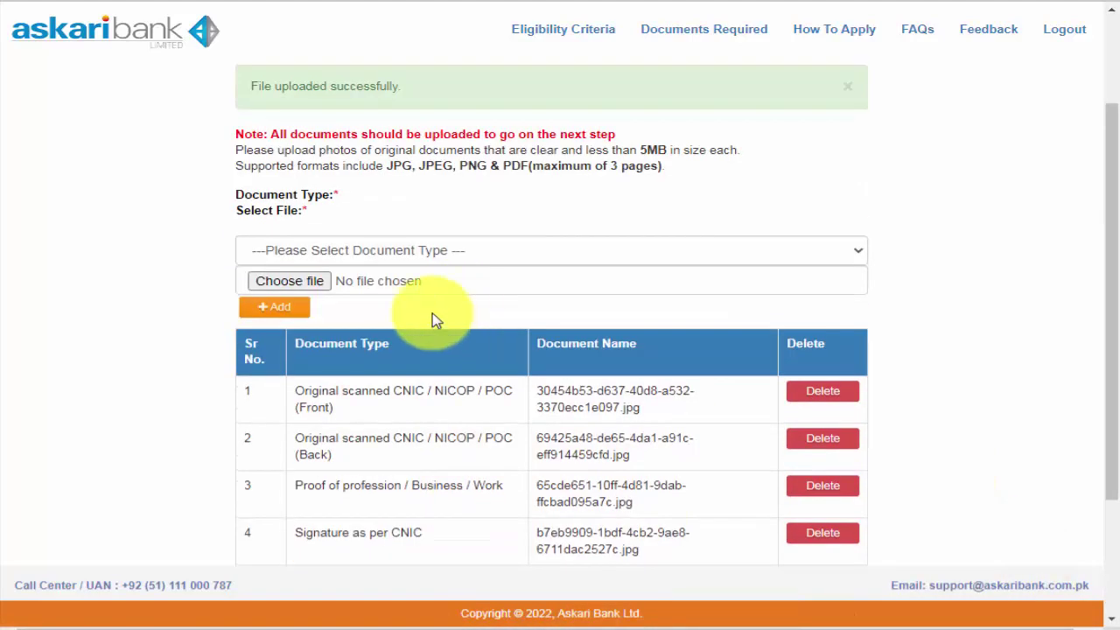
pyautogui.click(371, 259)
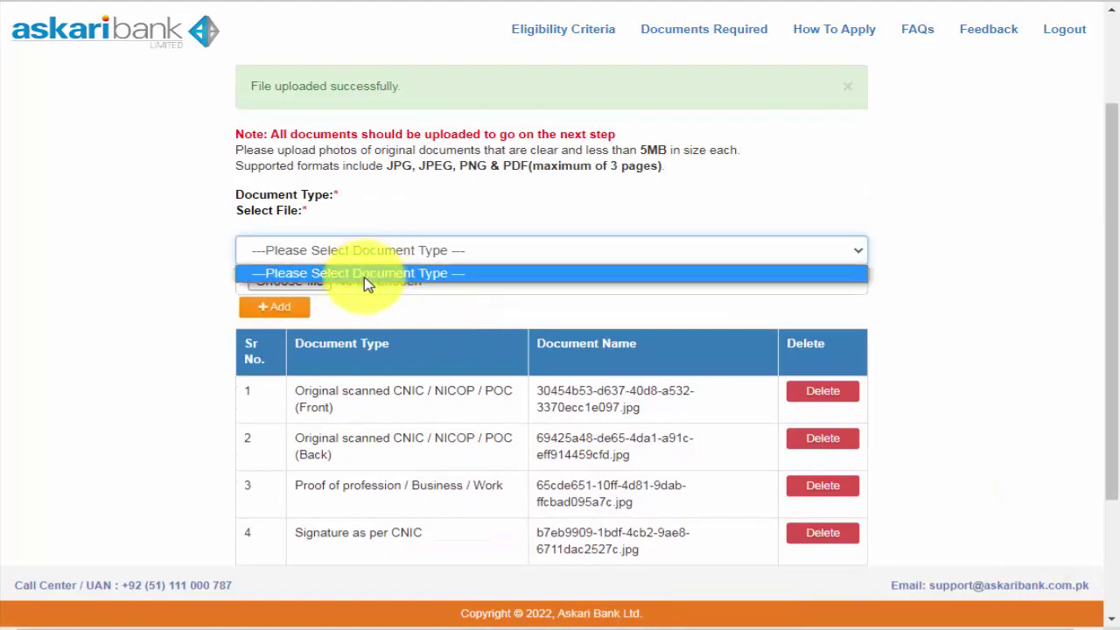
pyautogui.click(338, 429)
pyautogui.scroll(-1, 337, 429)
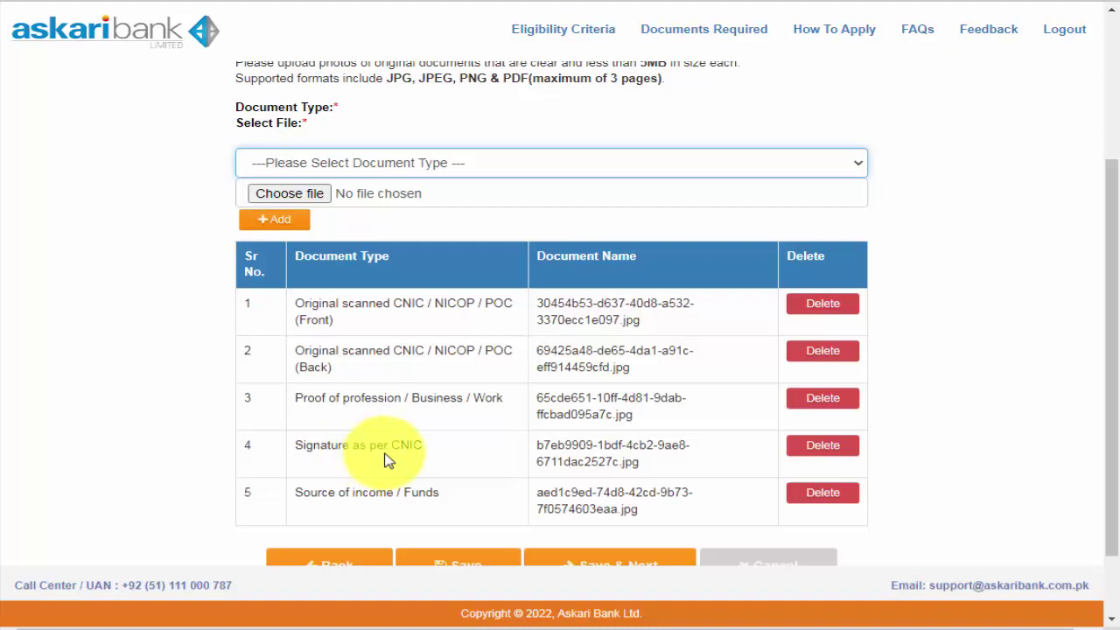
pyautogui.scroll(-1, 645, 400)
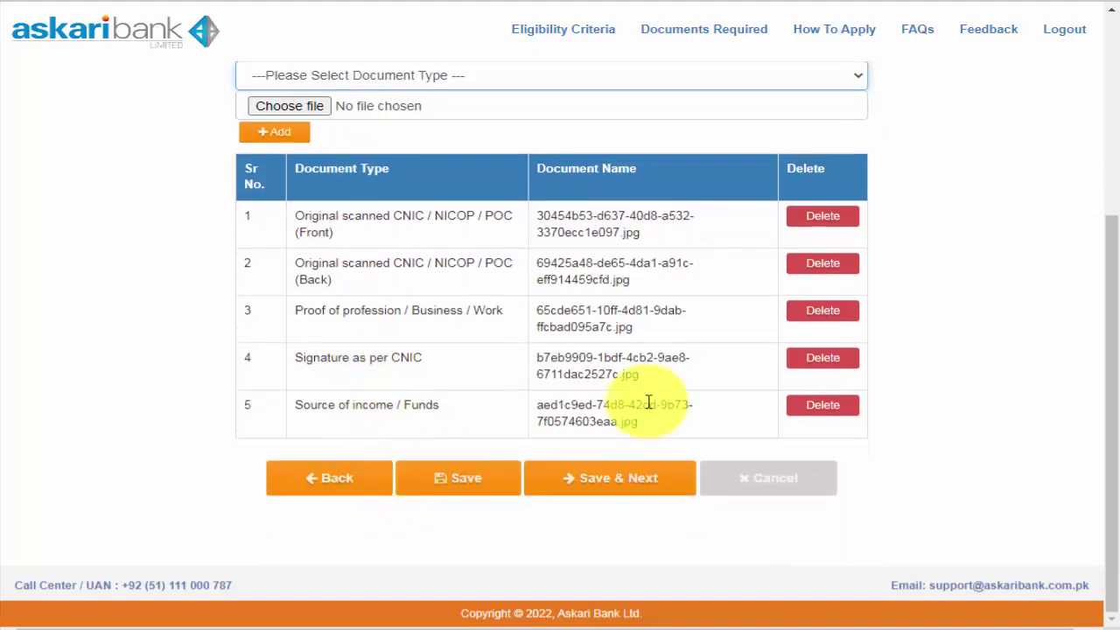
pyautogui.scroll(3, 656, 394)
pyautogui.scroll(-3, 663, 394)
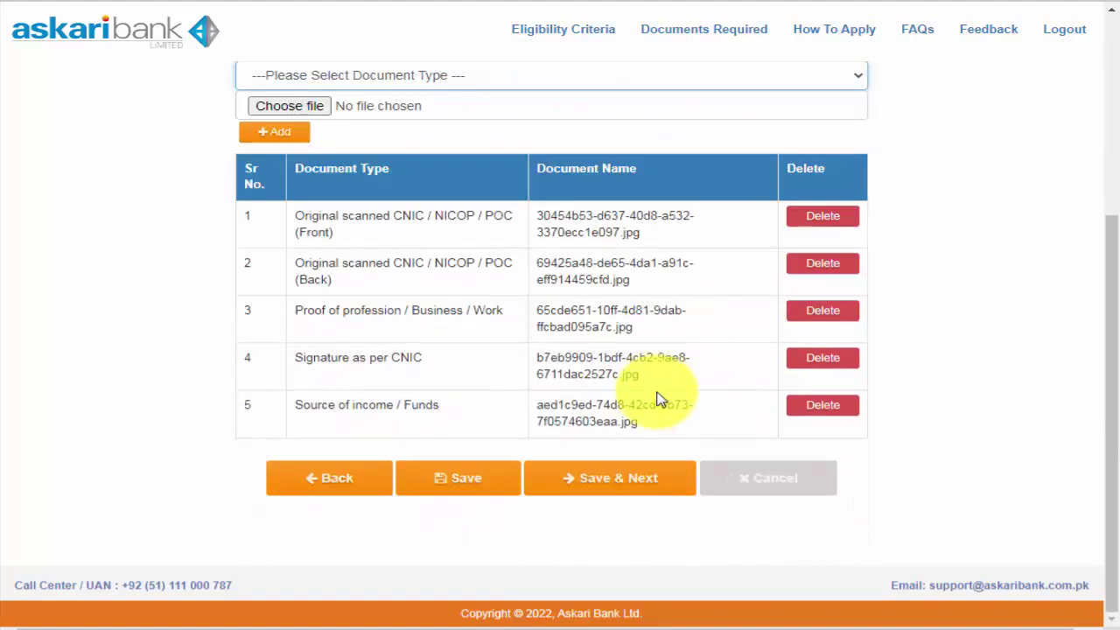
pyautogui.click(613, 476)
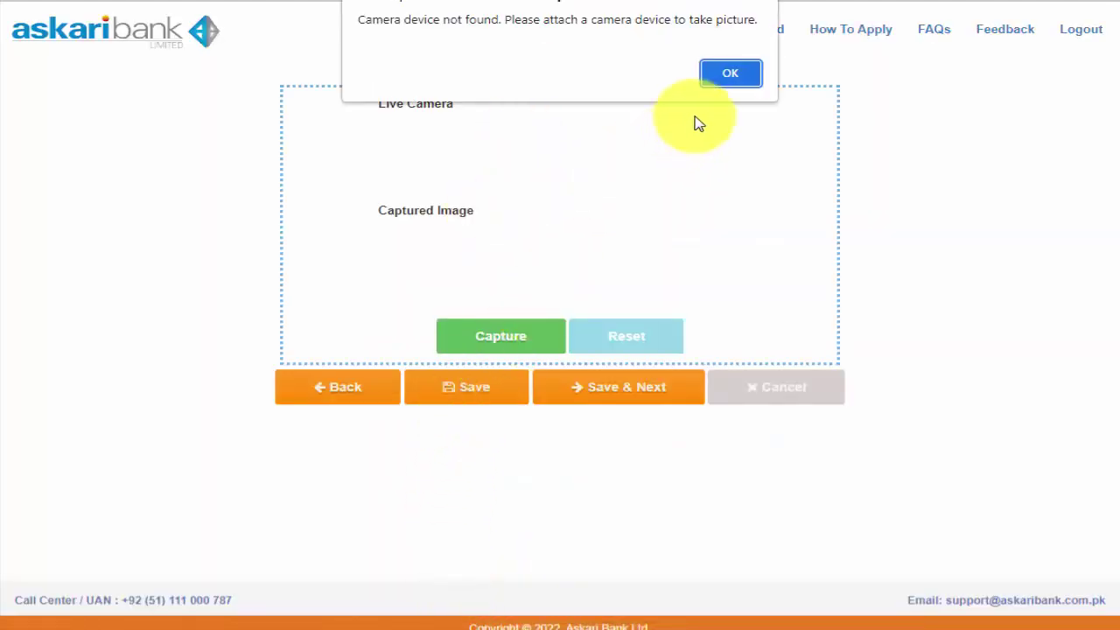
# Dismiss the camera alert and try to capture the applicant's live photograph
pyautogui.click(728, 73)
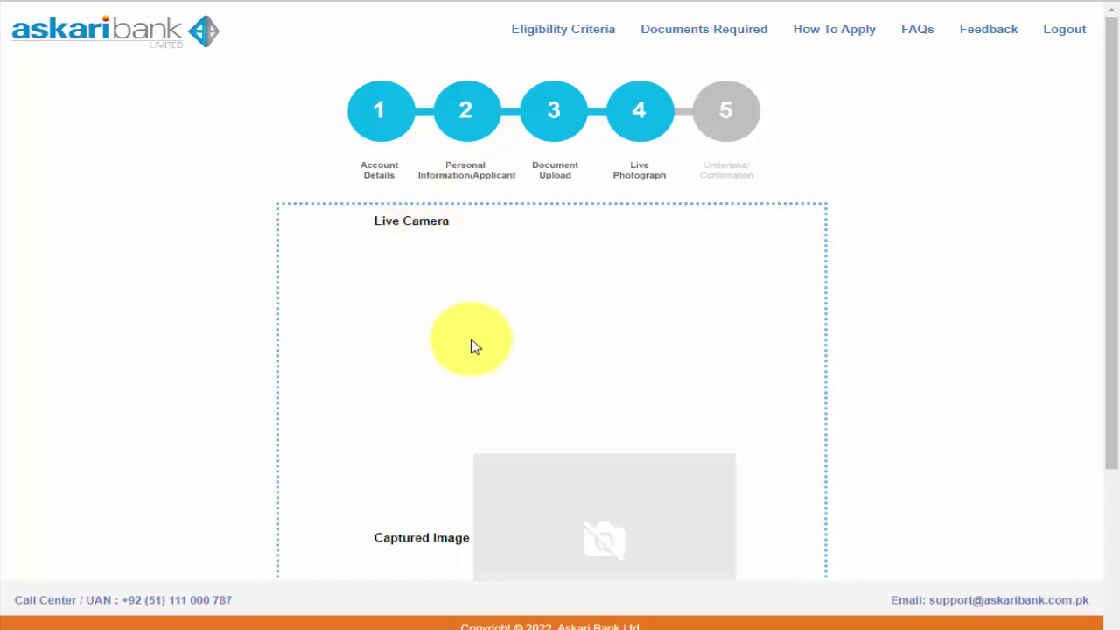
pyautogui.scroll(-2, 470, 350)
pyautogui.scroll(-1, 505, 465)
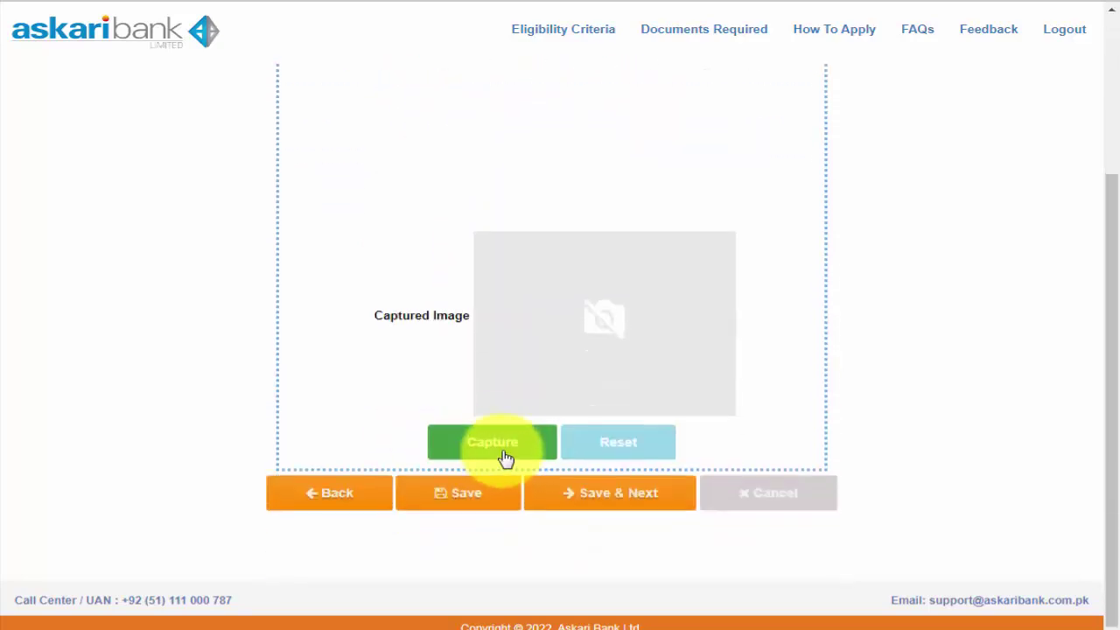
pyautogui.click(511, 444)
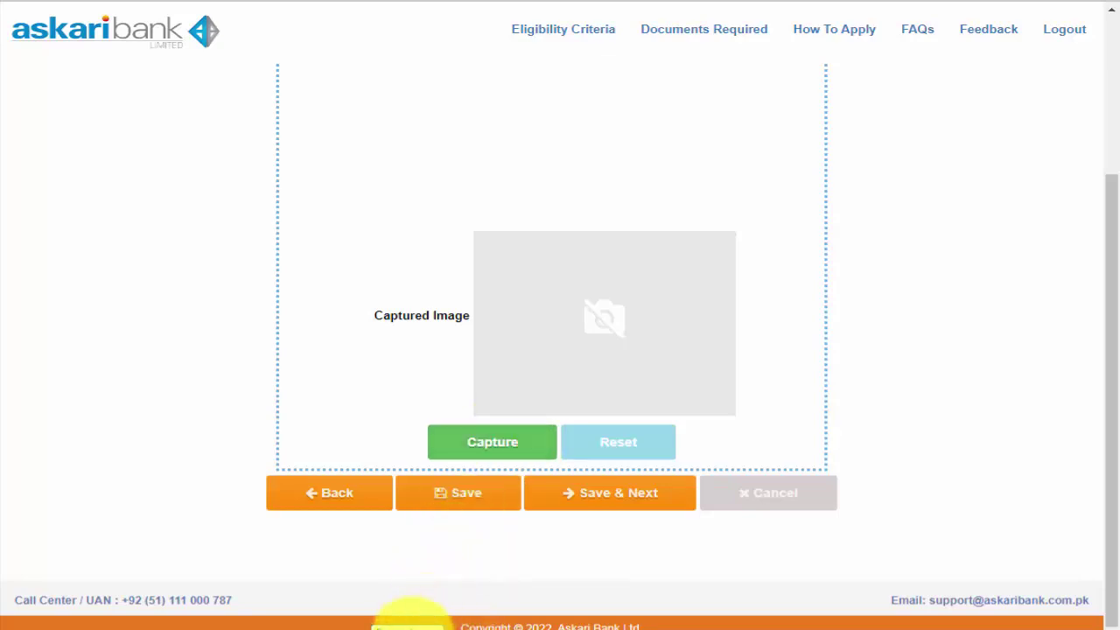
pyautogui.moveTo(642, 582)
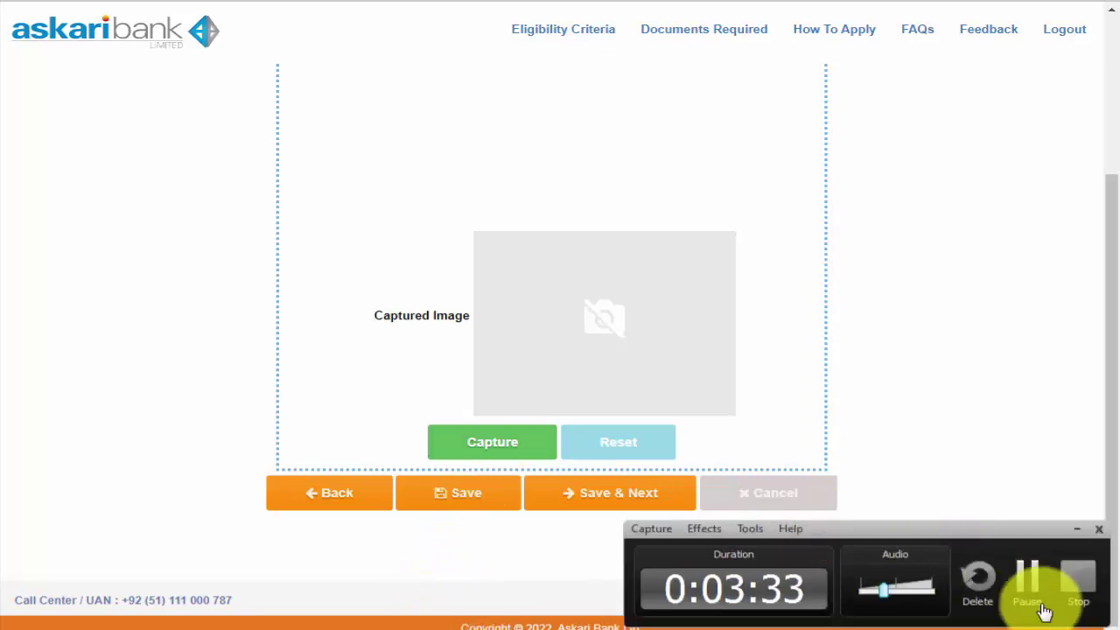
pyautogui.click(1027, 581)
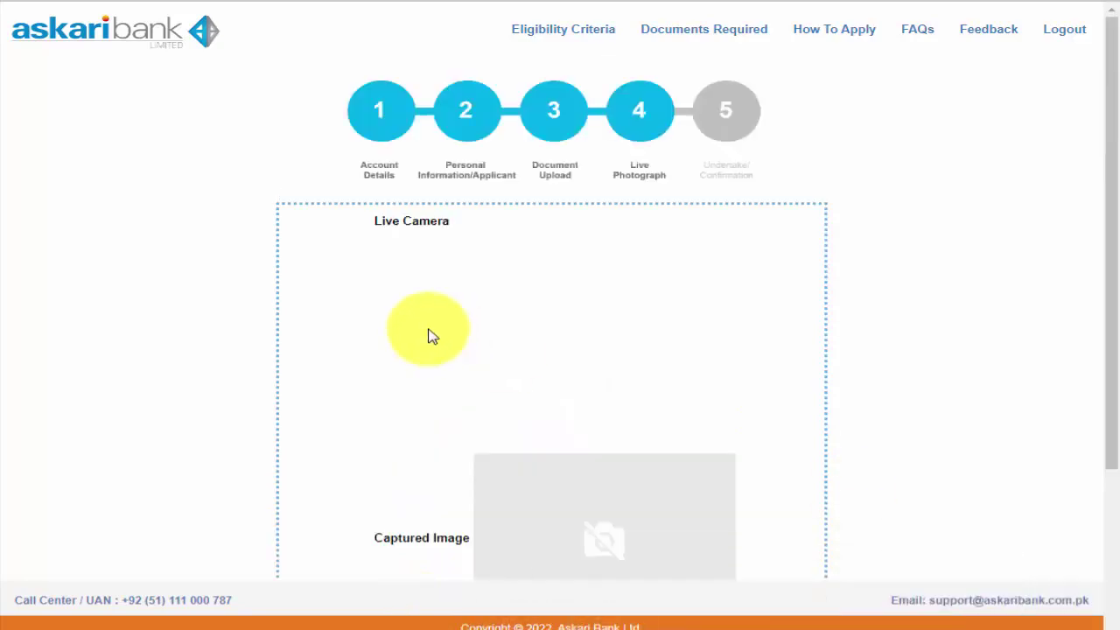
# Examine the live photograph section, including the live camera and captured image areas
pyautogui.scroll(-2, 430, 335)
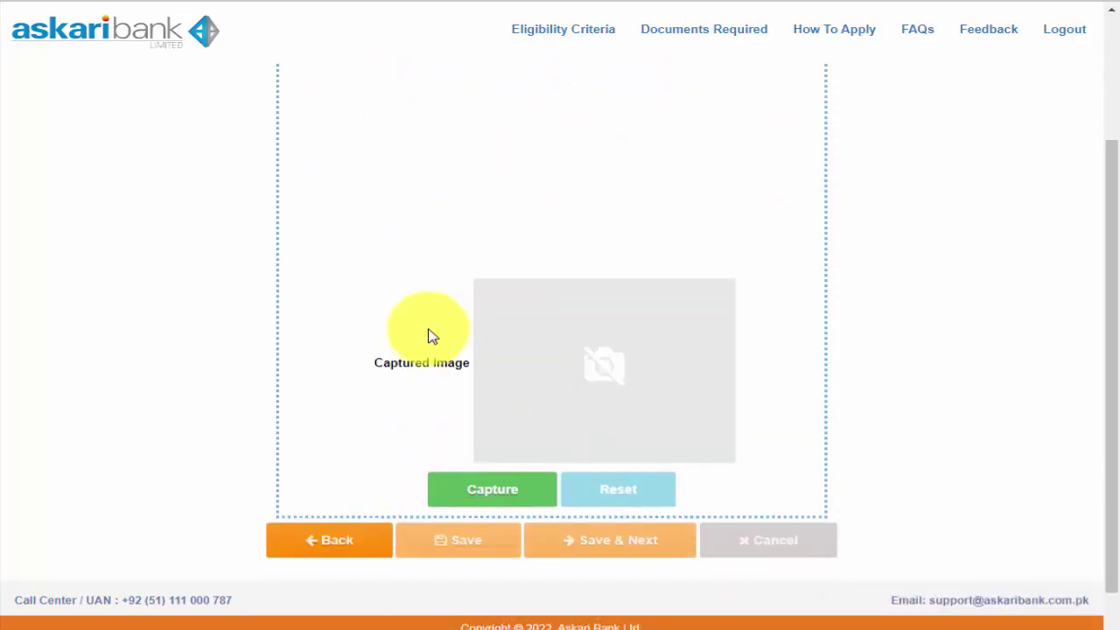
pyautogui.scroll(2, 430, 332)
pyautogui.scroll(-1, 555, 420)
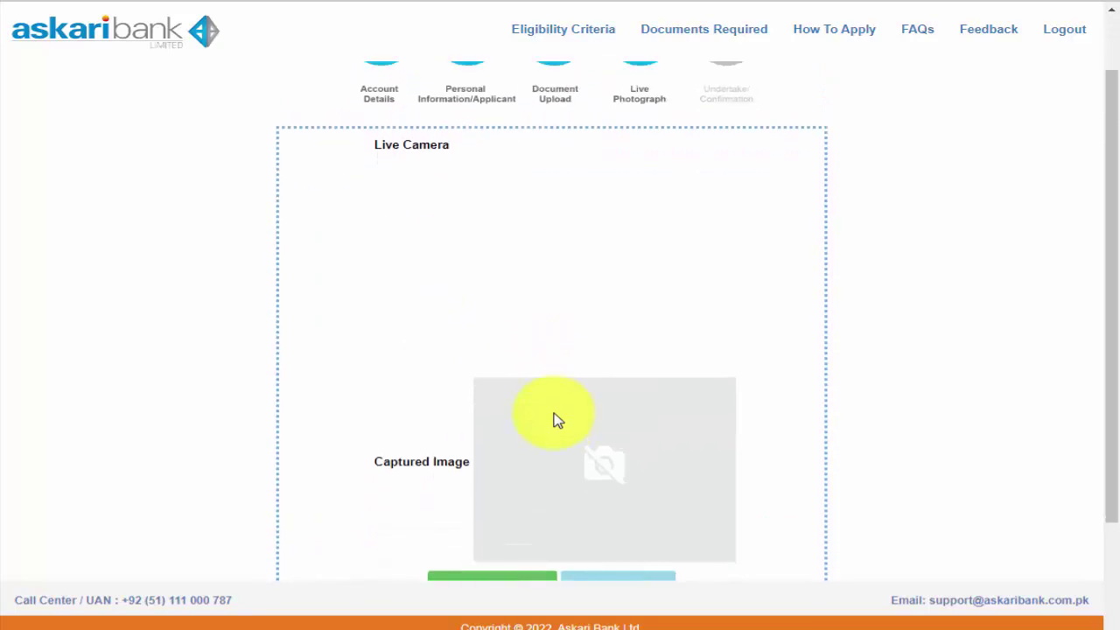
pyautogui.scroll(1, 555, 420)
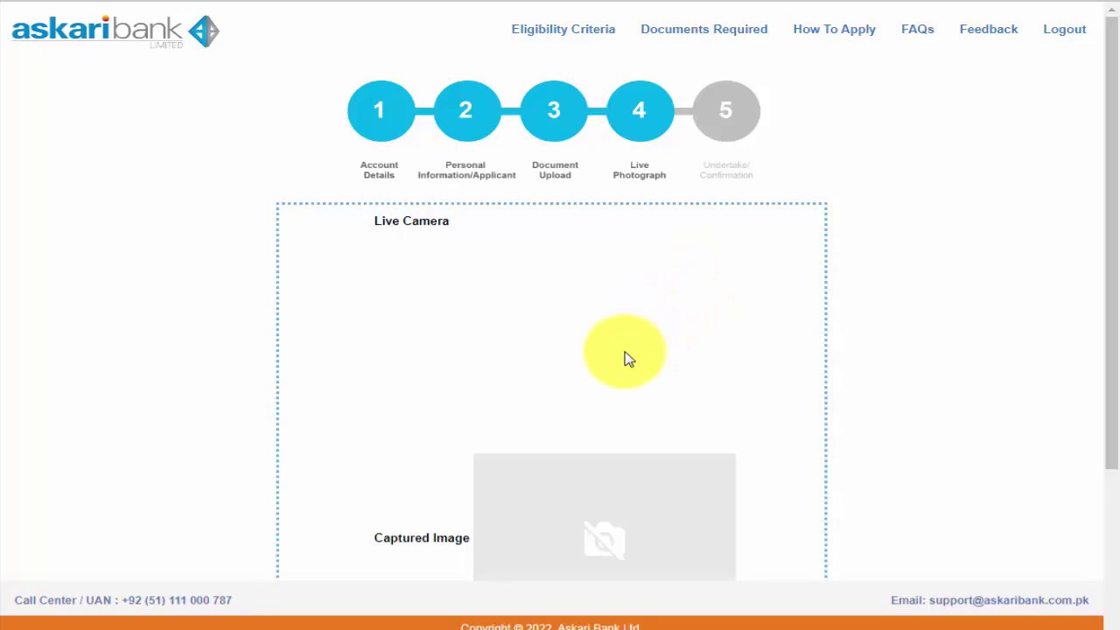
pyautogui.scroll(-1, 626, 358)
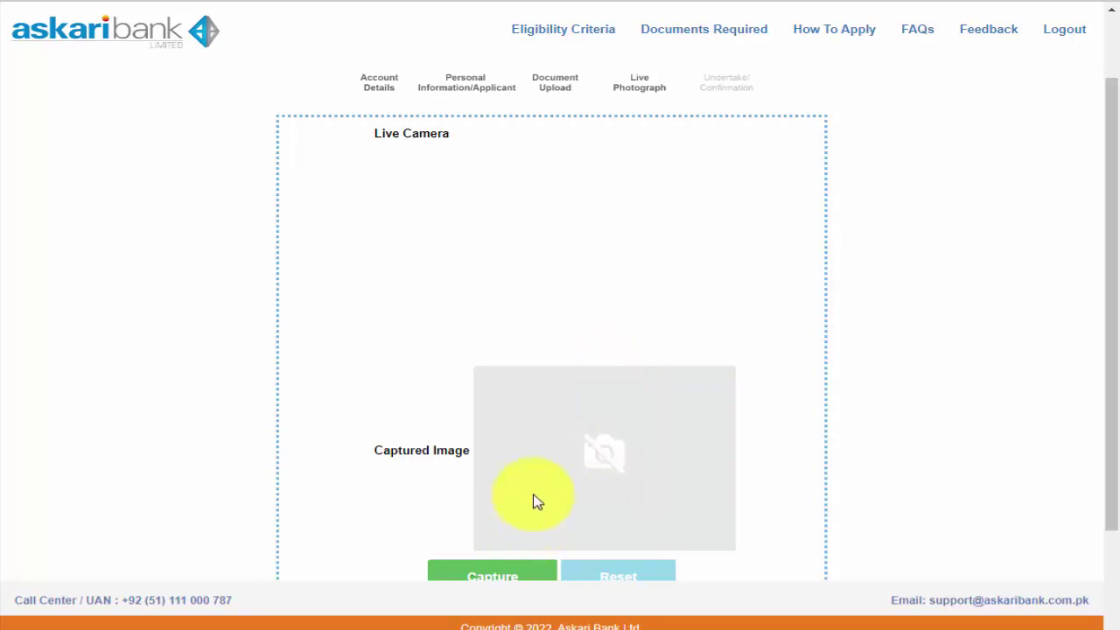
pyautogui.scroll(1, 551, 447)
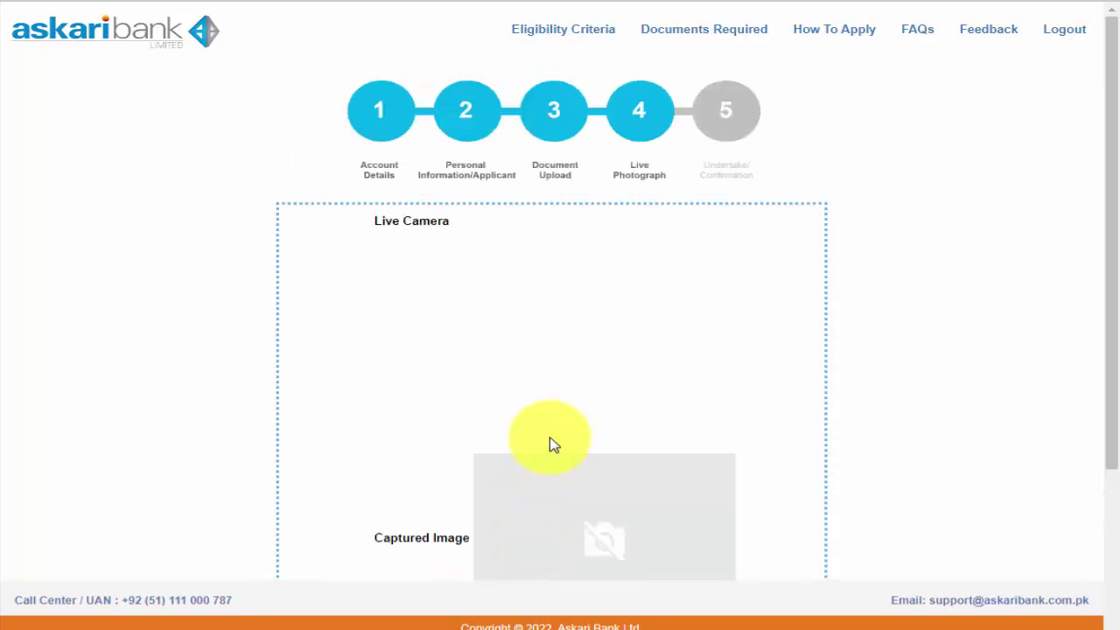
pyautogui.scroll(-1, 552, 442)
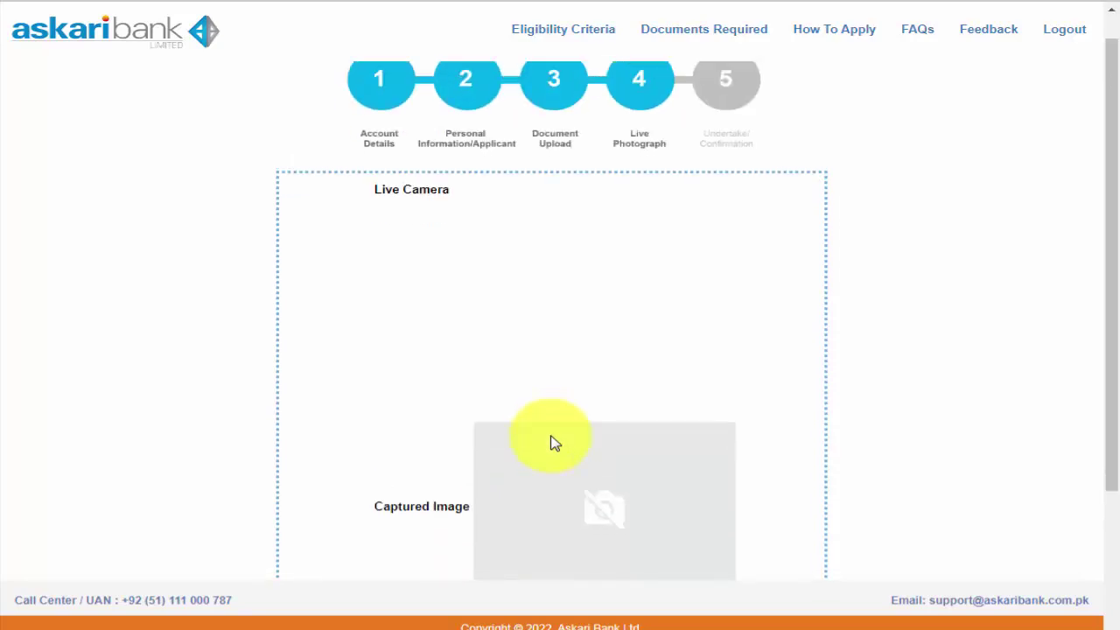